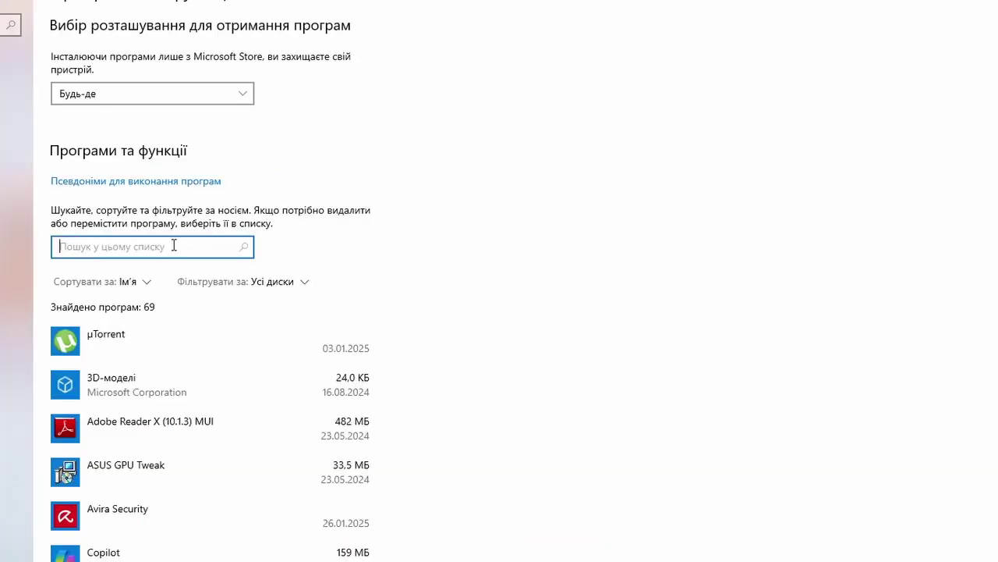
- Find "office" in the installed apps list and uninstall Microsoft Office LTSC Professional Plus 2024 - uk-ua
{"action": "type", "text": "office"}
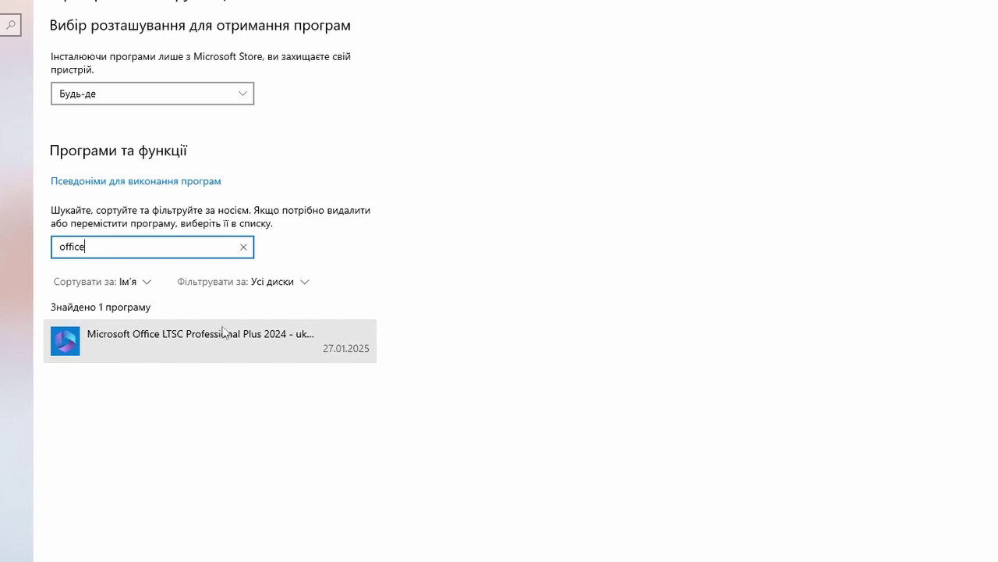
{"action": "left_click", "coordinate": [244, 339]}
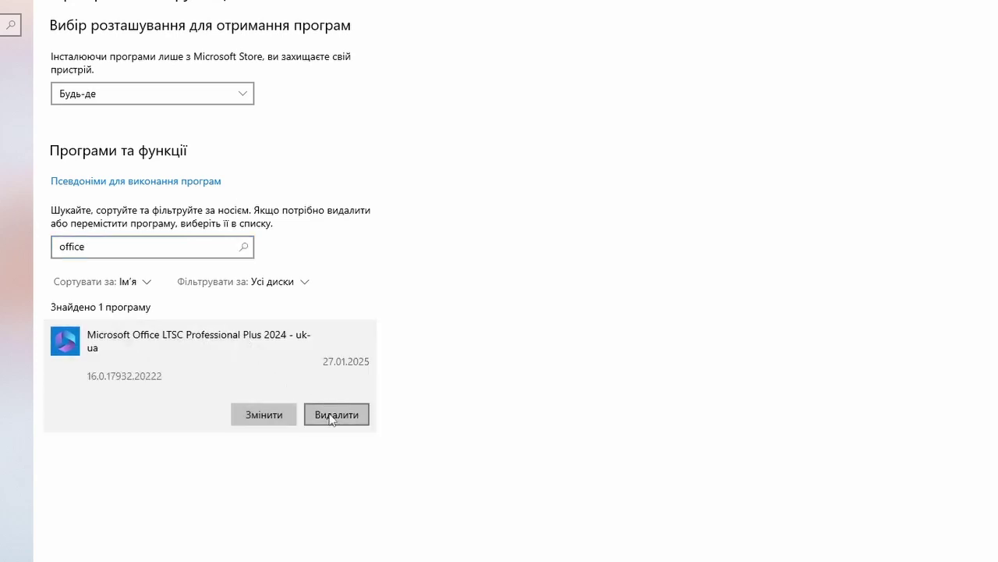
{"action": "left_click", "coordinate": [331, 417]}
{"action": "left_click", "coordinate": [395, 384]}
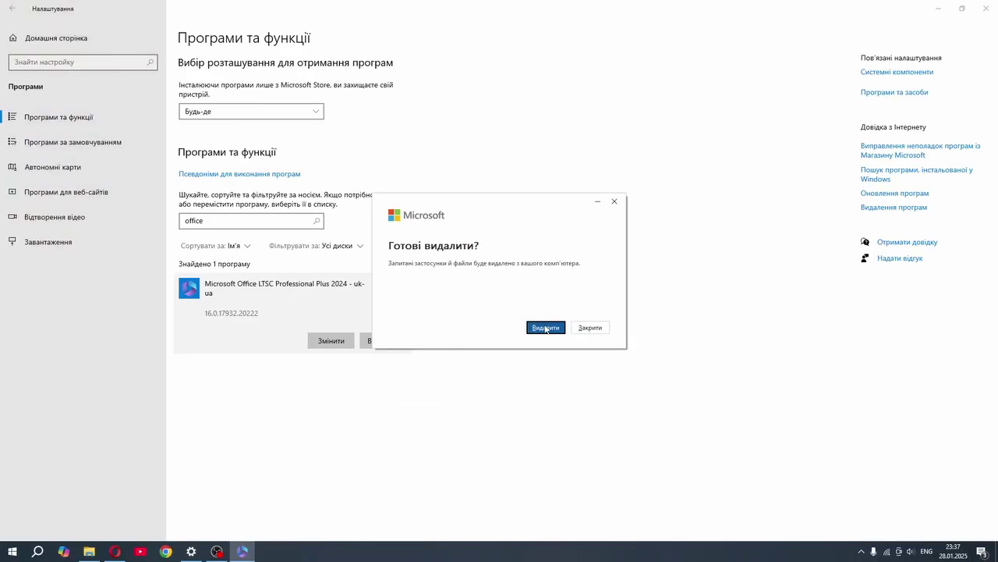
{"action": "left_click", "coordinate": [546, 328]}
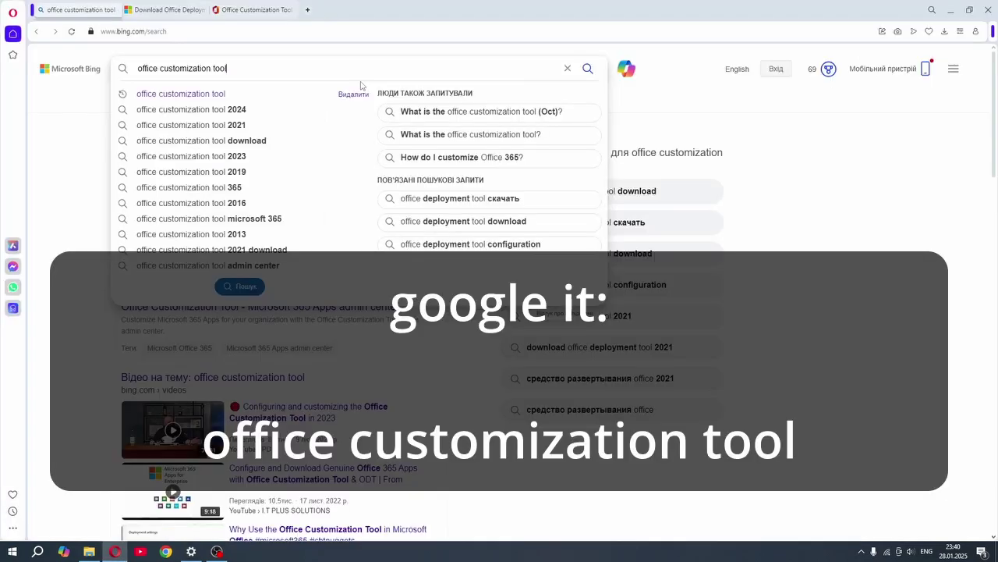
- In the web browser, search for "office customization tool" and choose 64-bit Office LTSC Professional Plus 2024 - Volume License as the suite to deploy
{"action": "key", "text": "Return"}
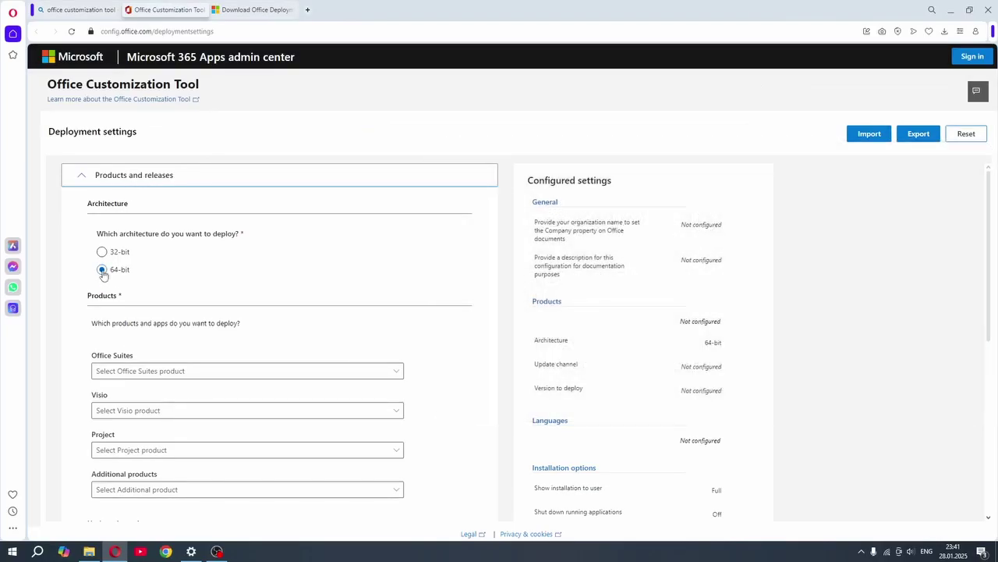
{"action": "scroll", "coordinate": [216, 290], "scroll_direction": "down", "scroll_amount": 2}
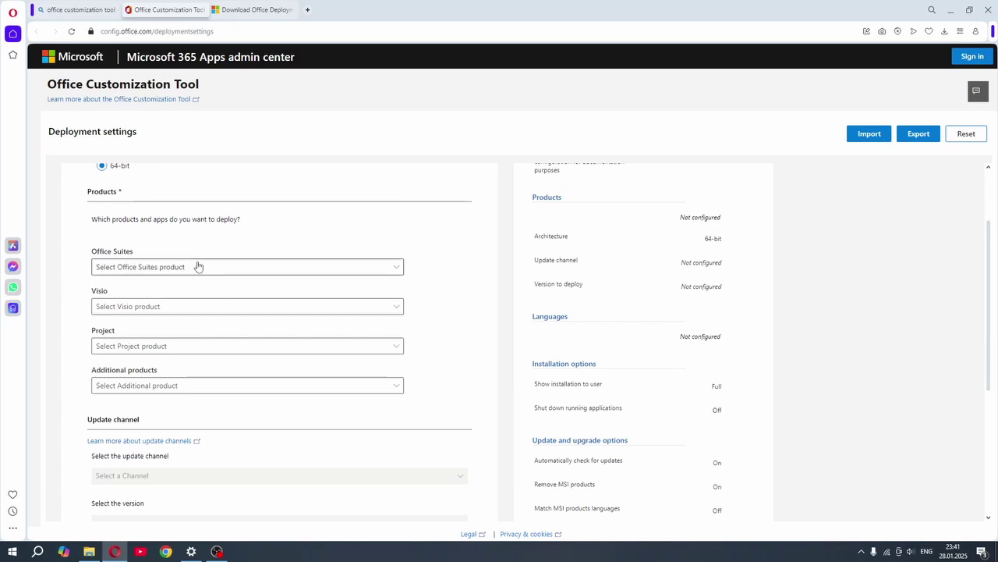
{"action": "left_click", "coordinate": [197, 266]}
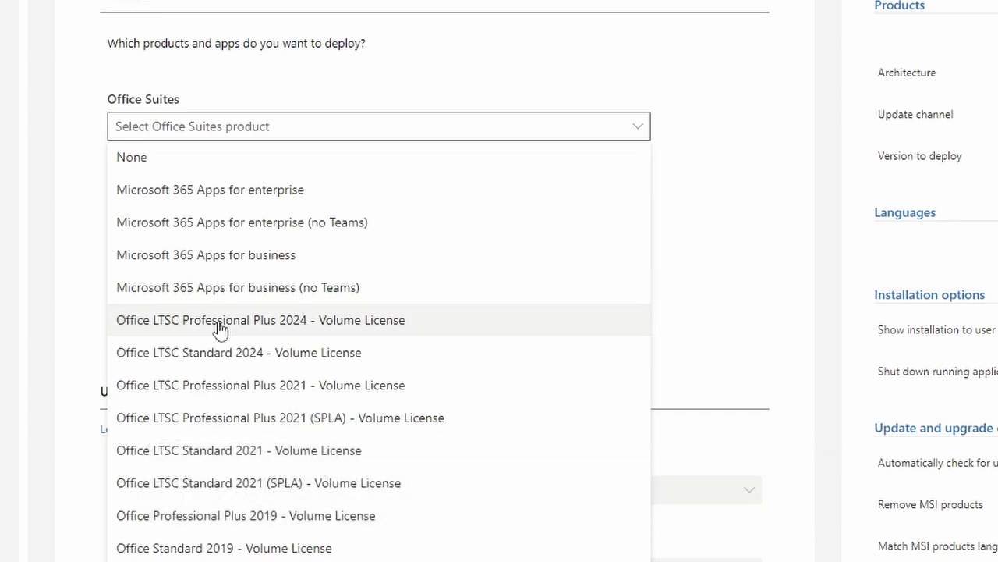
{"action": "left_click", "coordinate": [220, 329]}
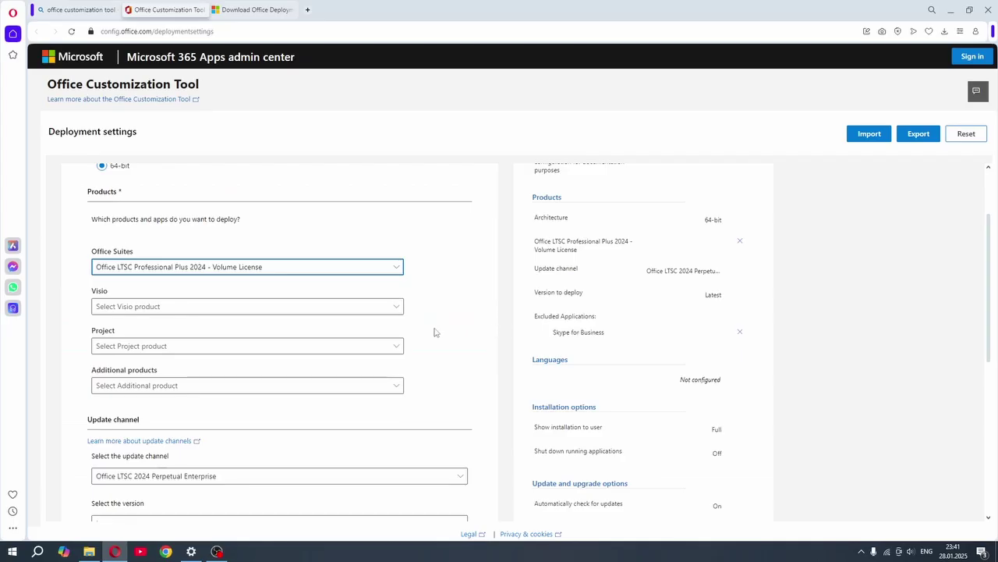
- Exclude OneNote, OneDrive Desktop and Publisher from the apps being deployed
{"action": "scroll", "coordinate": [434, 331], "scroll_direction": "down", "scroll_amount": 3}
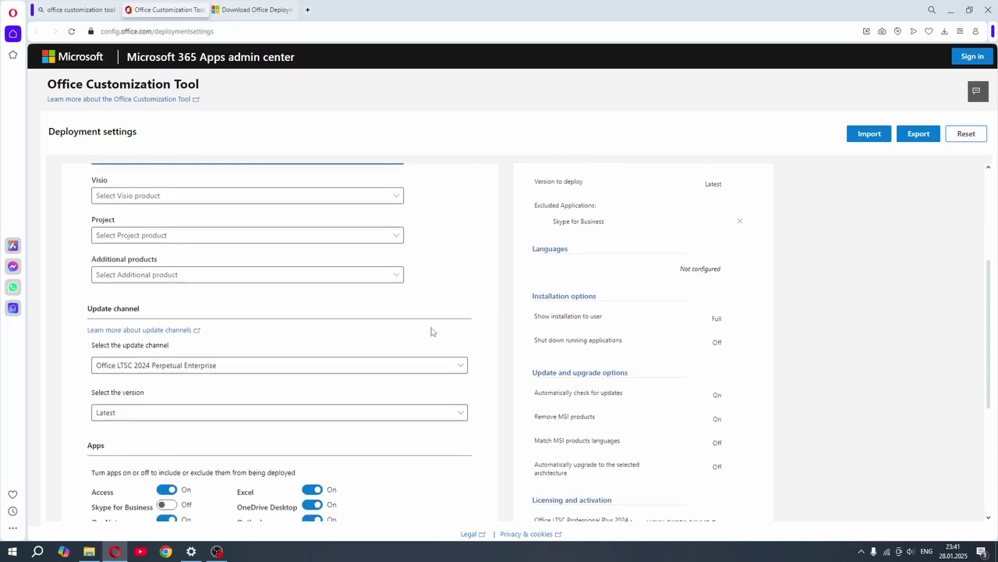
{"action": "scroll", "coordinate": [431, 332], "scroll_direction": "down", "scroll_amount": 3}
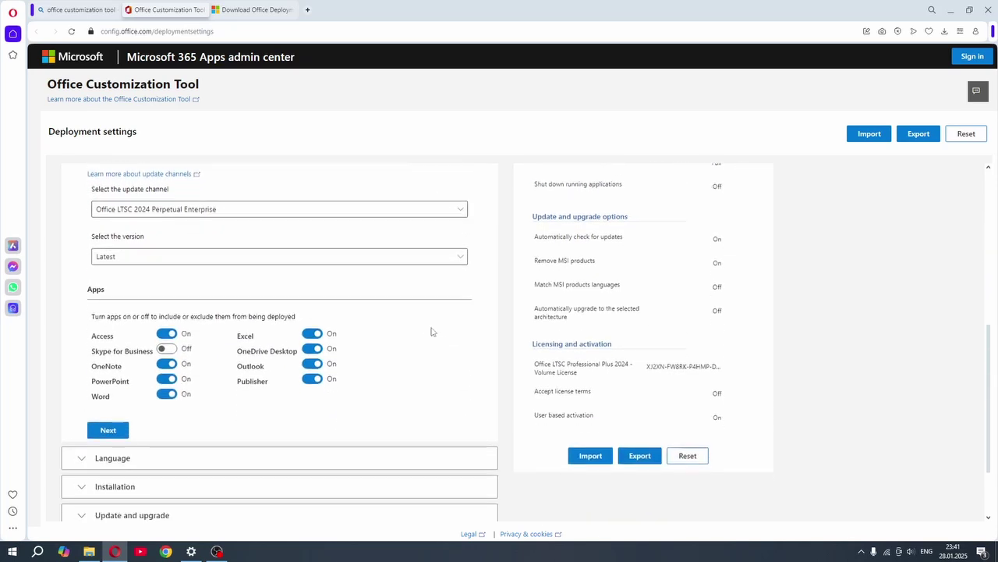
{"action": "scroll", "coordinate": [431, 331], "scroll_direction": "down", "scroll_amount": 1}
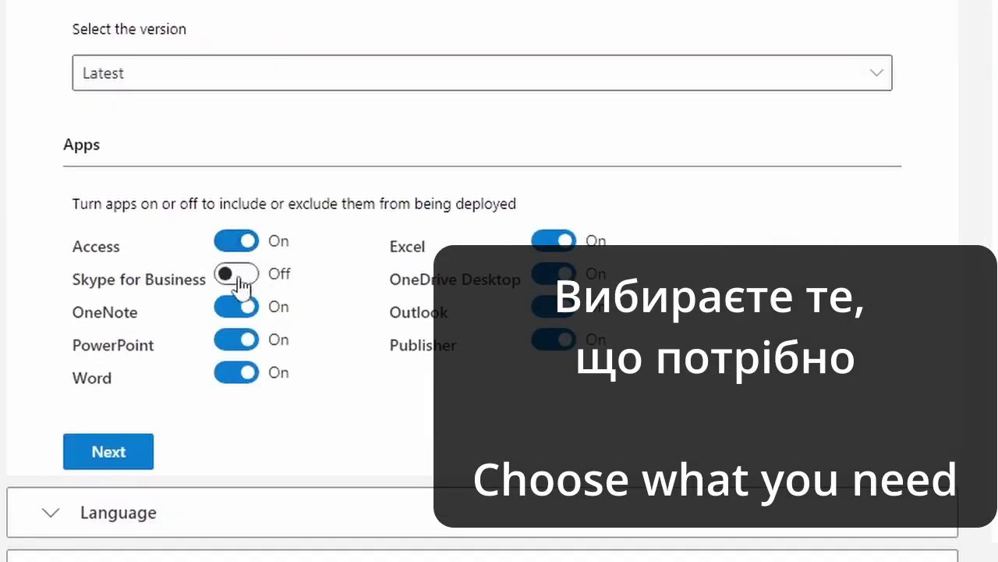
{"action": "left_click", "coordinate": [242, 308]}
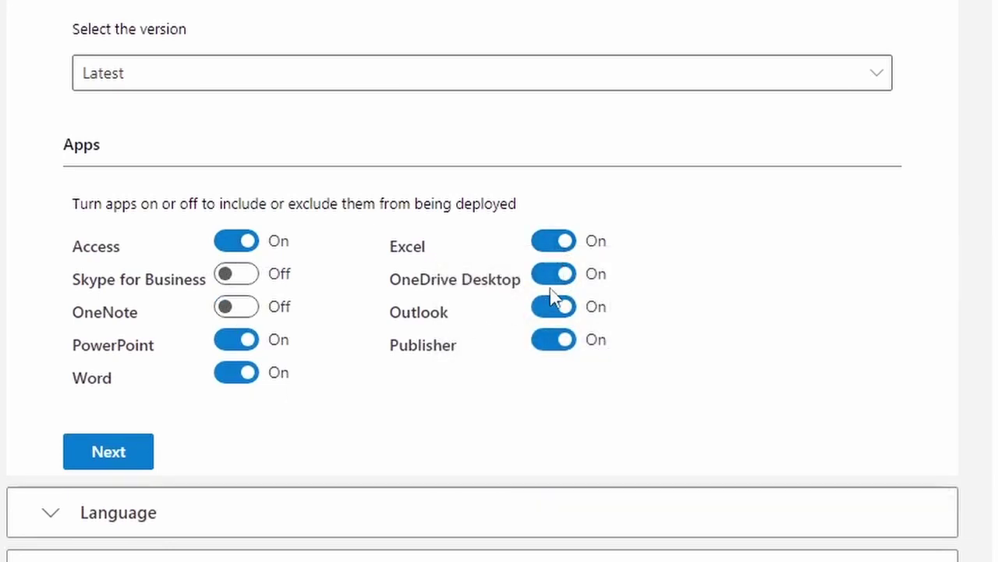
{"action": "left_click", "coordinate": [553, 277]}
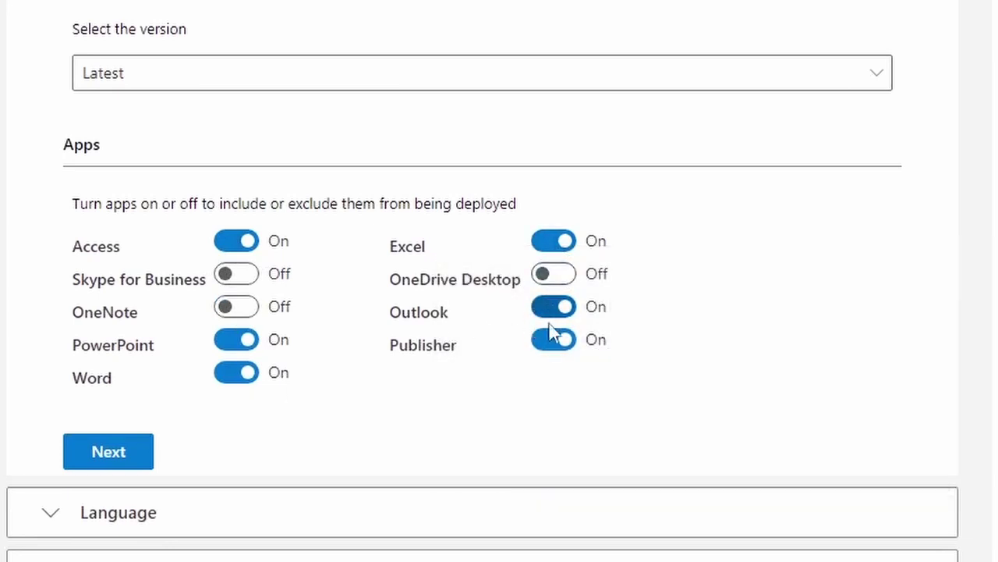
{"action": "left_click", "coordinate": [552, 343]}
{"action": "scroll", "coordinate": [795, 322], "scroll_direction": "down", "scroll_amount": 2}
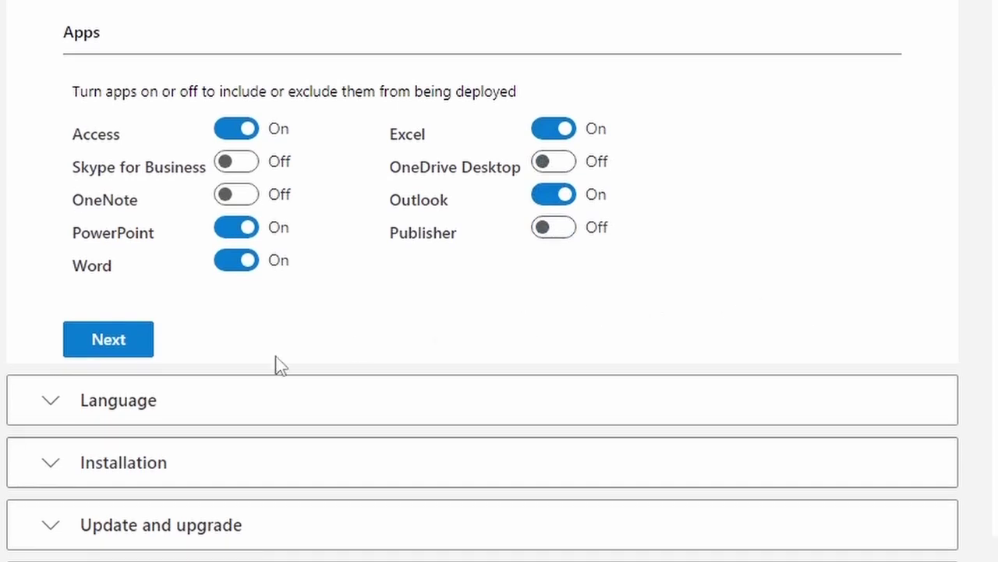
- Set the primary language to Ukrainian (Ukraine) without additional languages and continue to the installation options
{"action": "left_click", "coordinate": [92, 410]}
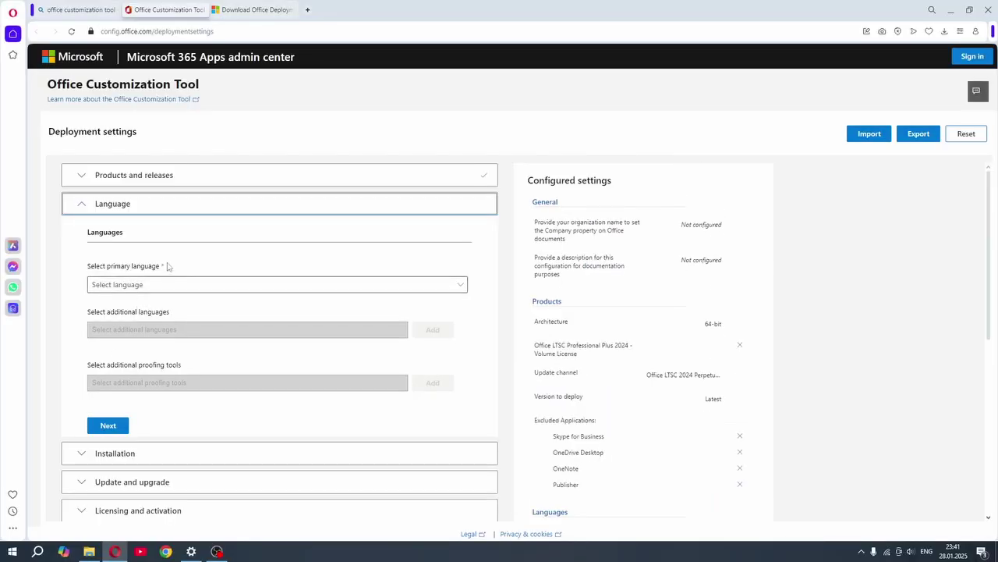
{"action": "left_click", "coordinate": [161, 286]}
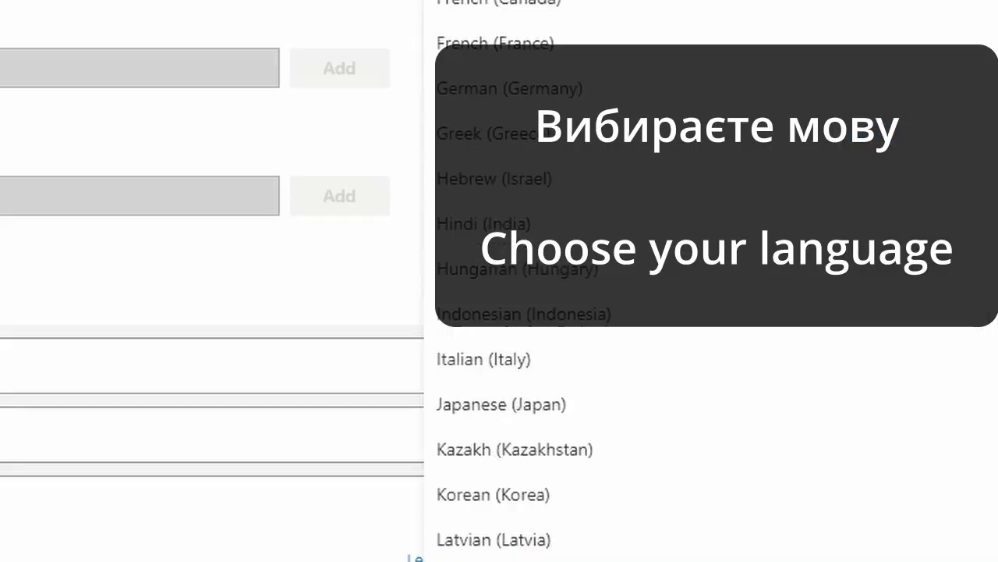
{"action": "scroll", "coordinate": [546, 312], "scroll_direction": "down", "scroll_amount": 10}
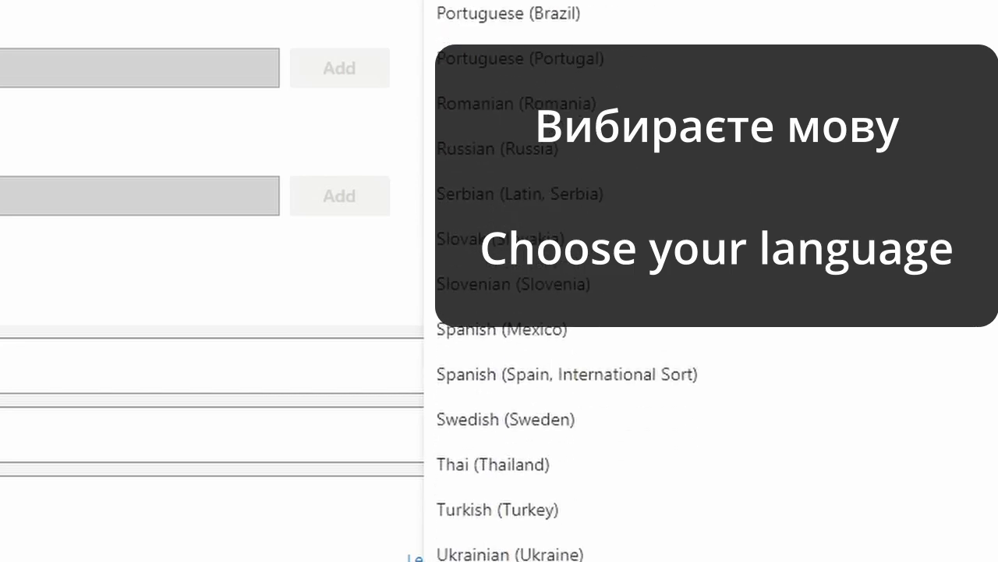
{"action": "scroll", "coordinate": [546, 312], "scroll_direction": "down", "scroll_amount": 1}
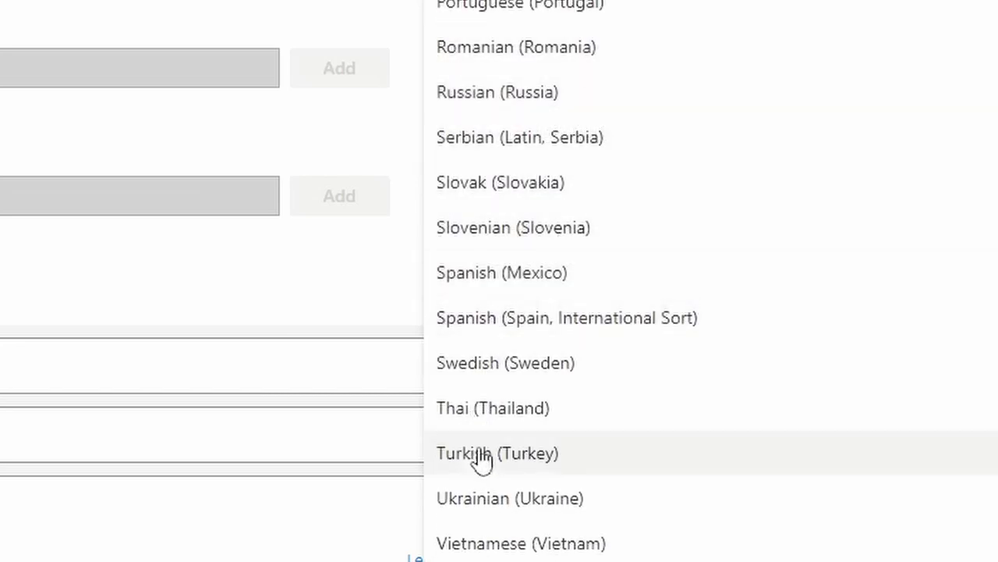
{"action": "left_click", "coordinate": [496, 505]}
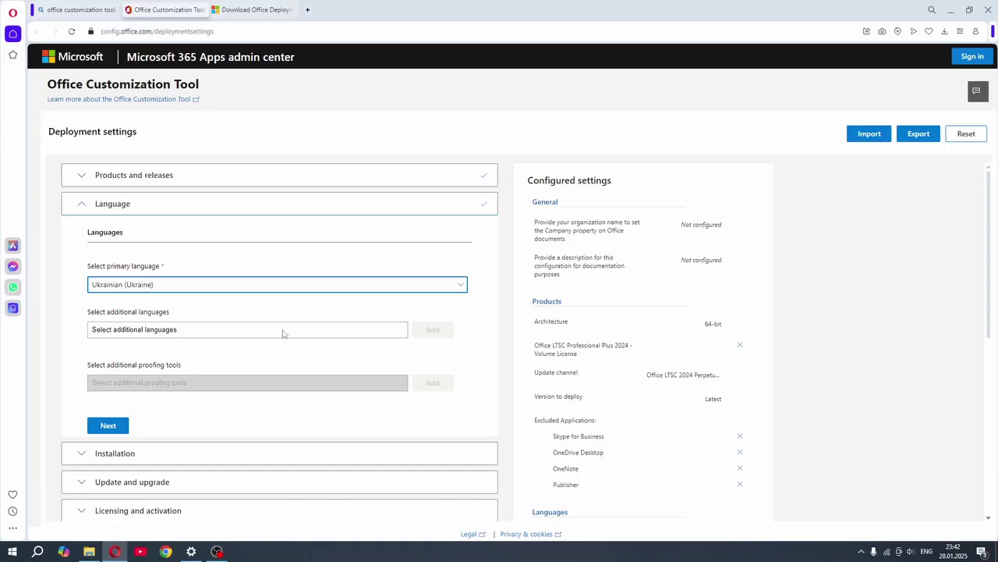
{"action": "scroll", "coordinate": [283, 331], "scroll_direction": "down", "scroll_amount": 1}
{"action": "scroll", "coordinate": [269, 335], "scroll_direction": "up", "scroll_amount": 1}
{"action": "left_click", "coordinate": [122, 424]}
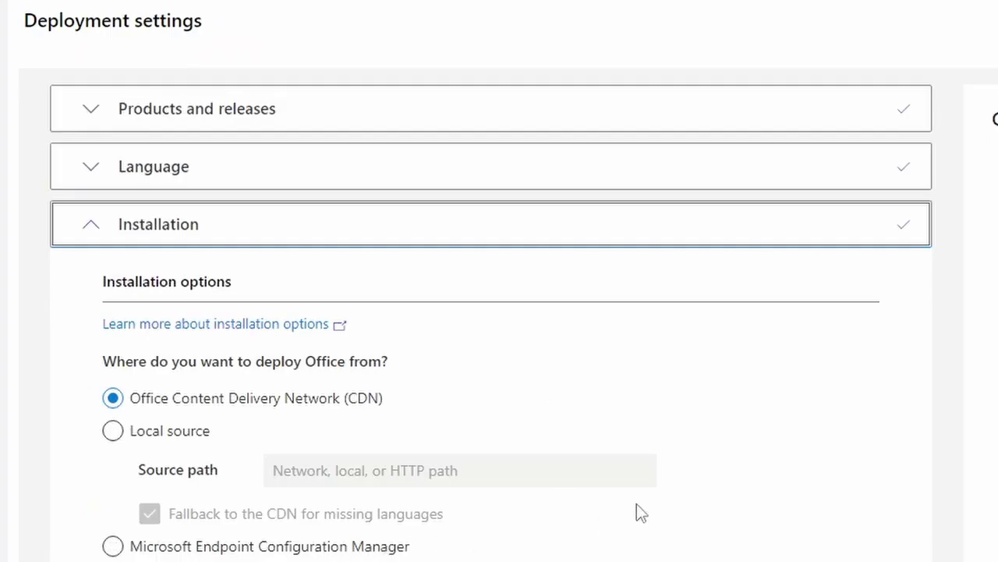
- Keep the default installation options and continue to the update and upgrade settings
{"action": "scroll", "coordinate": [818, 333], "scroll_direction": "down", "scroll_amount": 3}
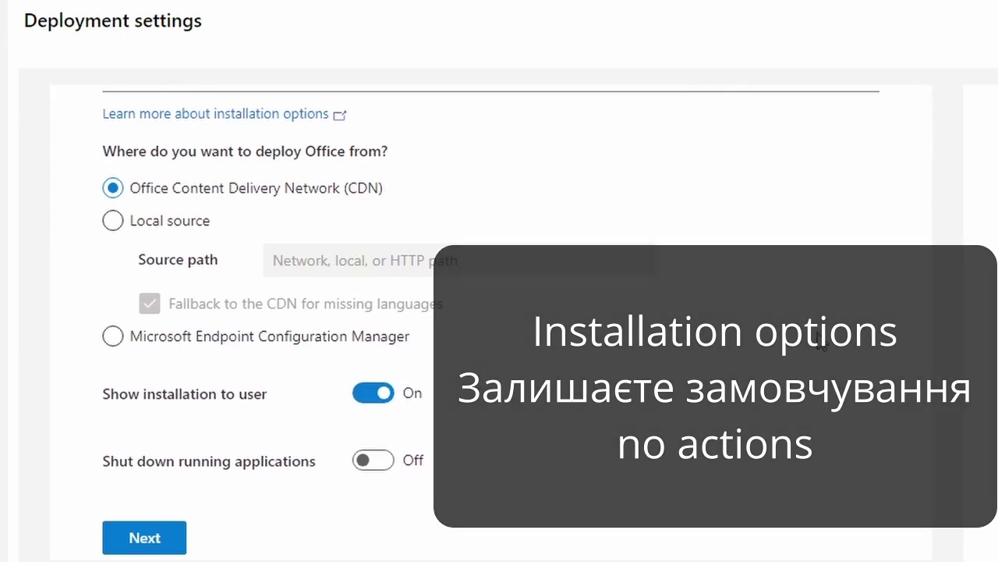
{"action": "scroll", "coordinate": [823, 347], "scroll_direction": "down", "scroll_amount": 2}
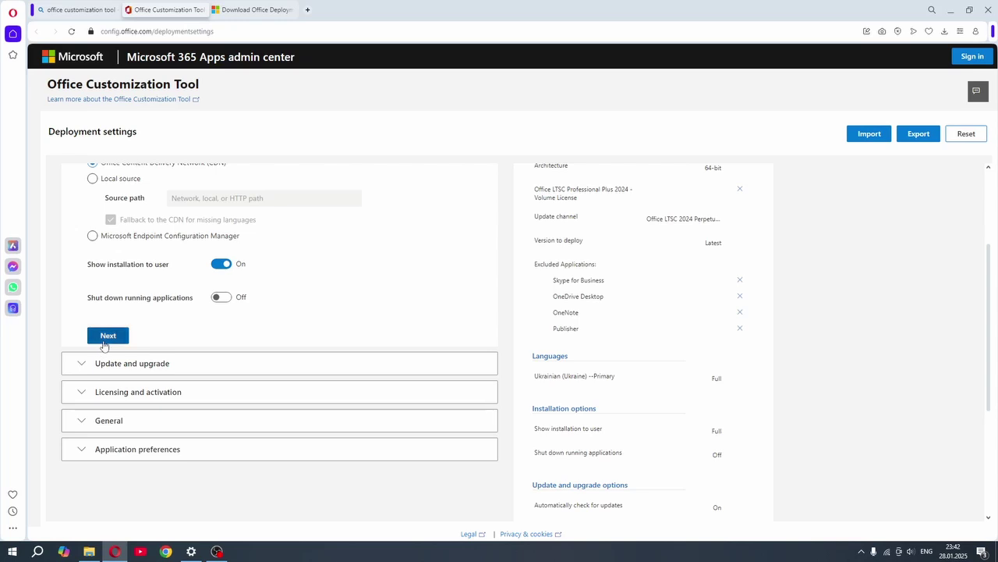
{"action": "left_click", "coordinate": [106, 335]}
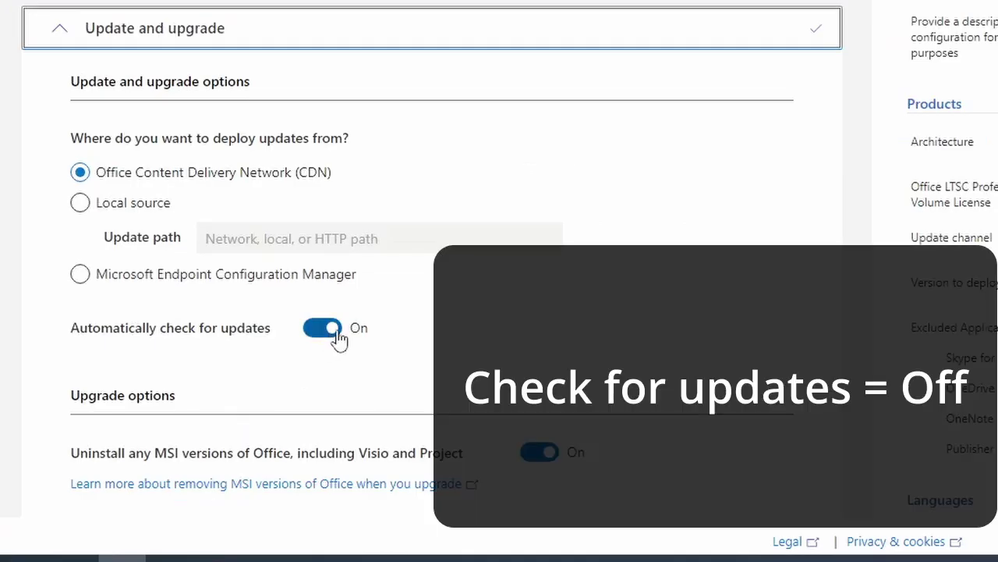
- Turn off automatic update checks and the uninstalling of MSI versions of Office, and continue to licensing and activation
{"action": "left_click", "coordinate": [336, 330]}
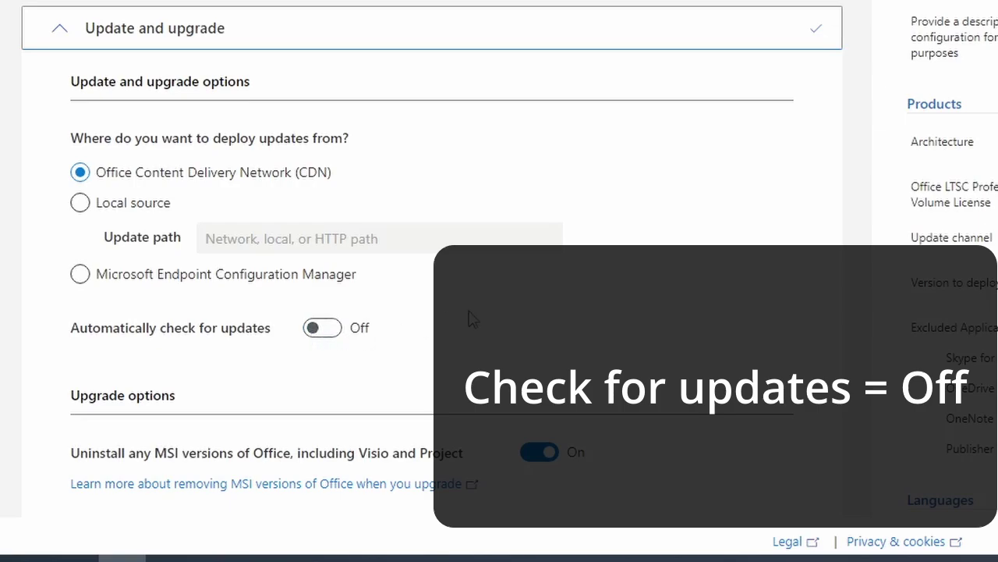
{"action": "scroll", "coordinate": [470, 315], "scroll_direction": "down", "scroll_amount": 3}
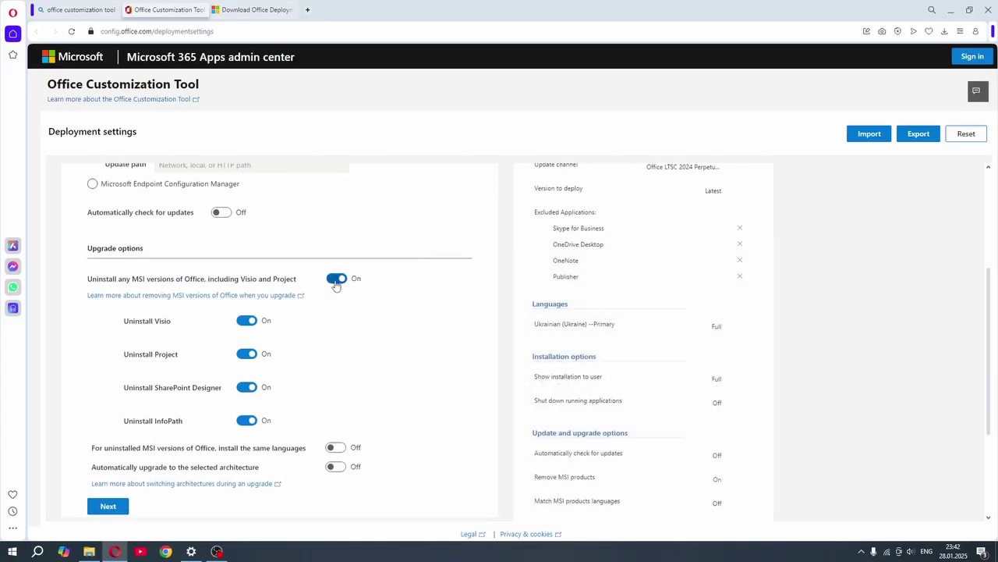
{"action": "left_click", "coordinate": [336, 283]}
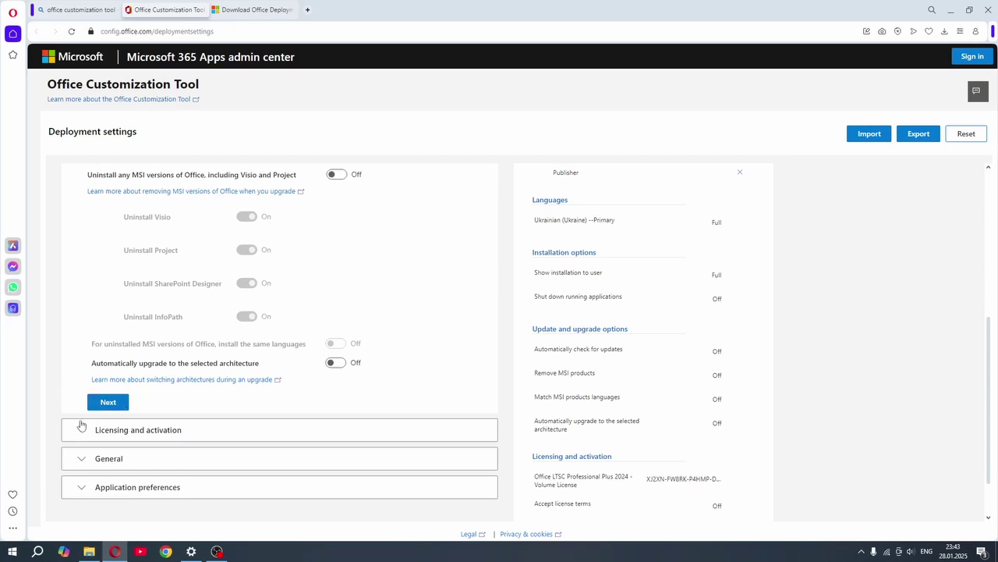
{"action": "left_click", "coordinate": [110, 402]}
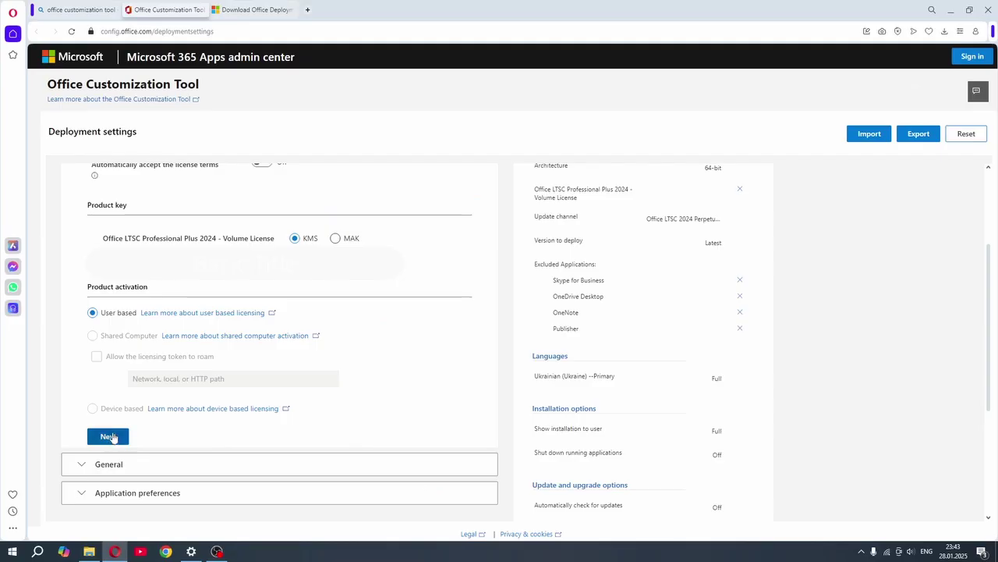
- Keep the defaults for licensing, general details and application preferences, and finish the deployment configuration
{"action": "left_click", "coordinate": [164, 535]}
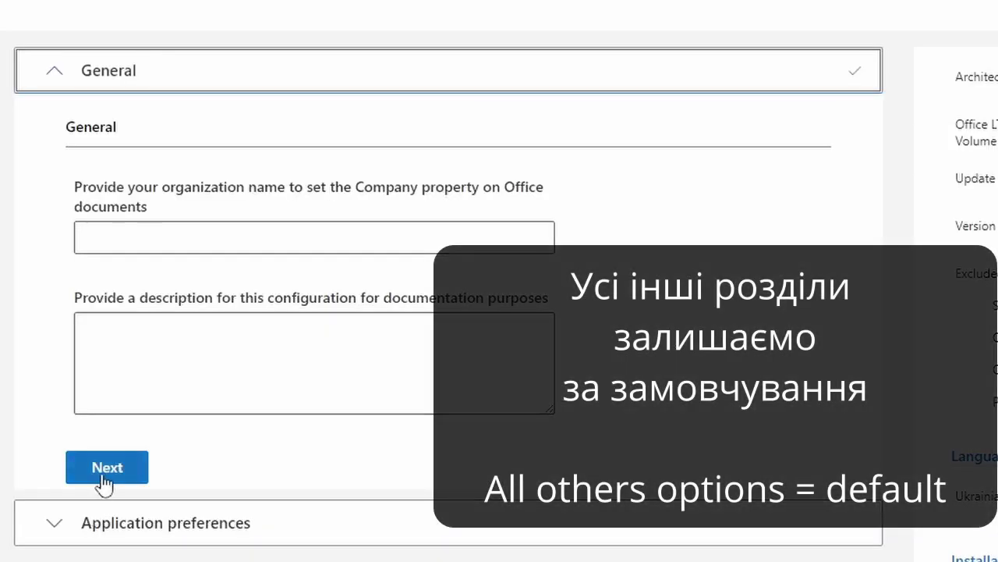
{"action": "left_click", "coordinate": [105, 471]}
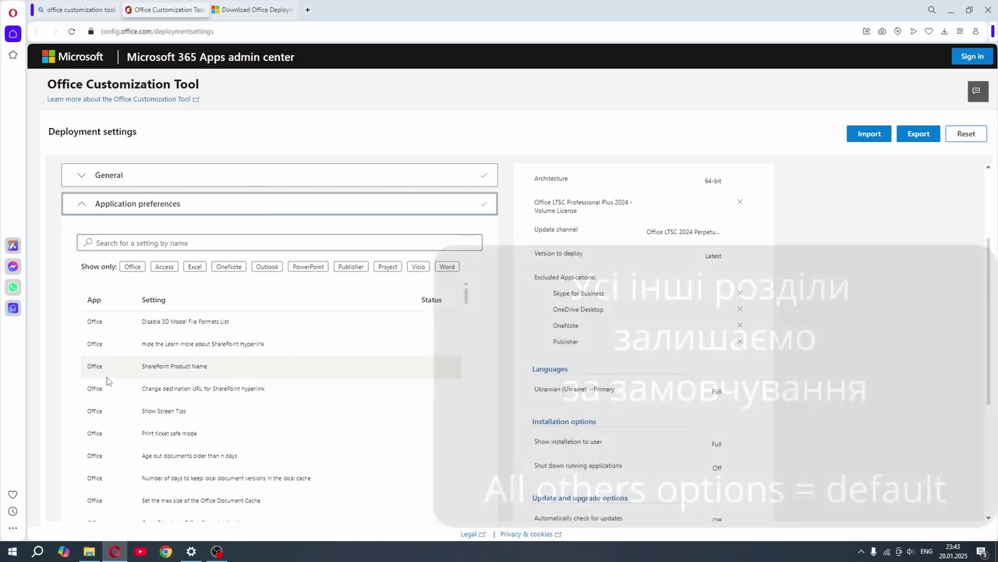
{"action": "scroll", "coordinate": [74, 394], "scroll_direction": "down", "scroll_amount": 3}
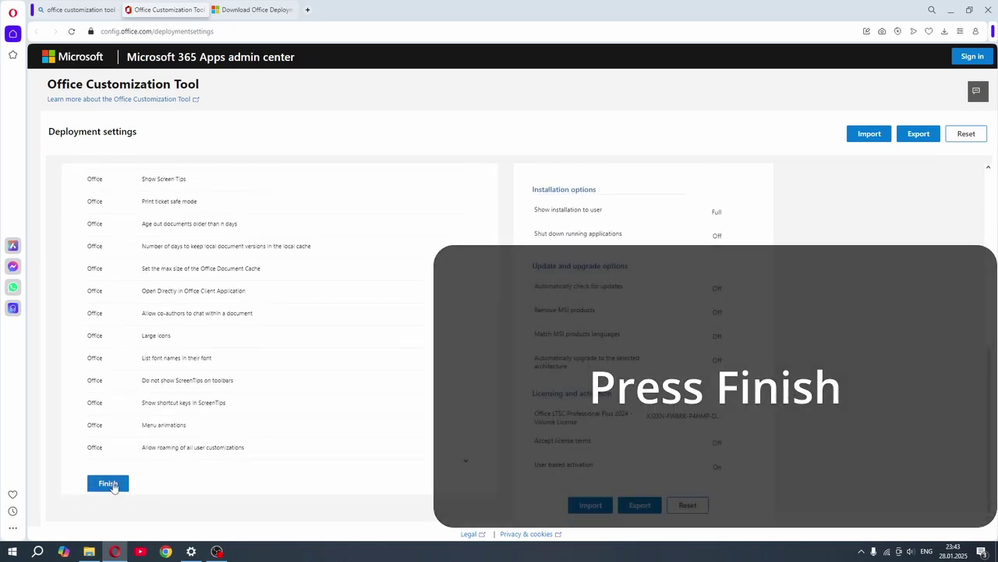
{"action": "left_click", "coordinate": [113, 486]}
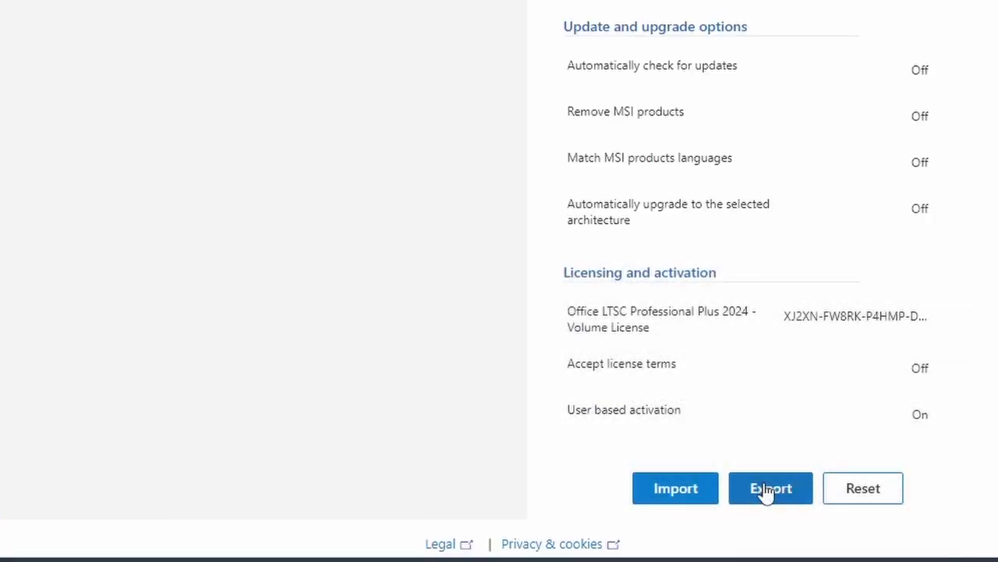
- Export the configuration as Configuration with Office Open XML default formats, accepting the license terms, and show the downloaded file in its folder
{"action": "left_click", "coordinate": [768, 489]}
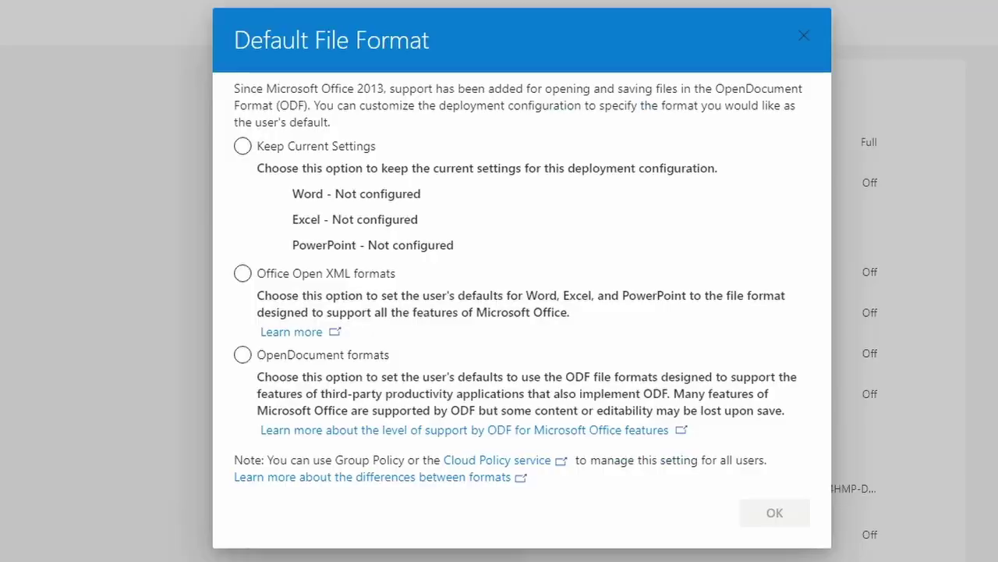
{"action": "left_click", "coordinate": [242, 274]}
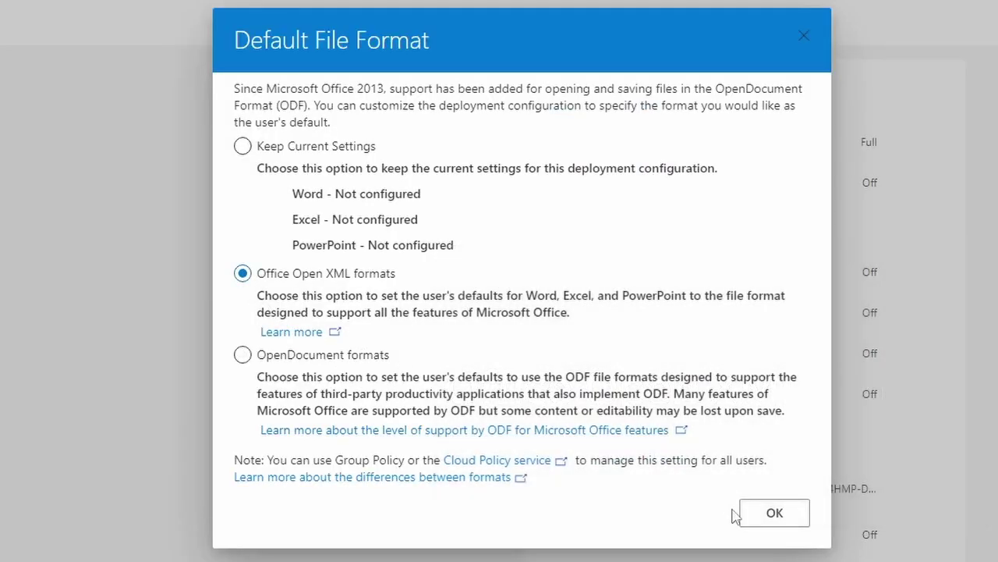
{"action": "left_click", "coordinate": [774, 513]}
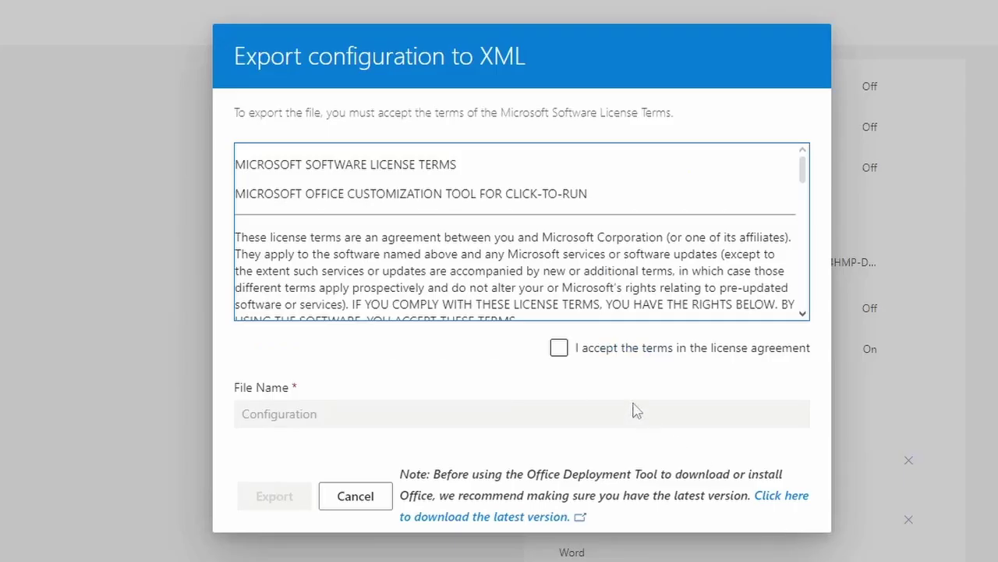
{"action": "left_click", "coordinate": [559, 348]}
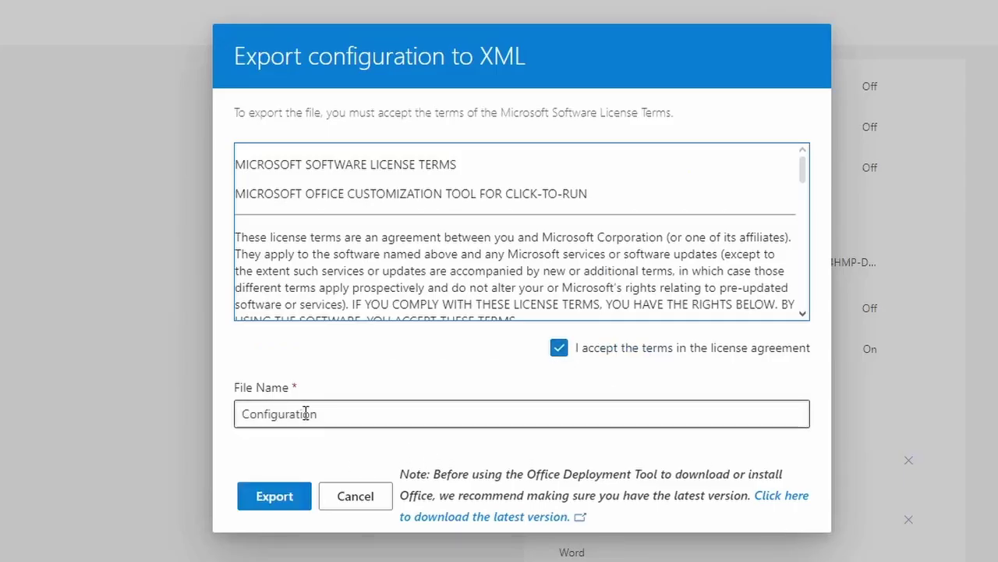
{"action": "left_click", "coordinate": [286, 500]}
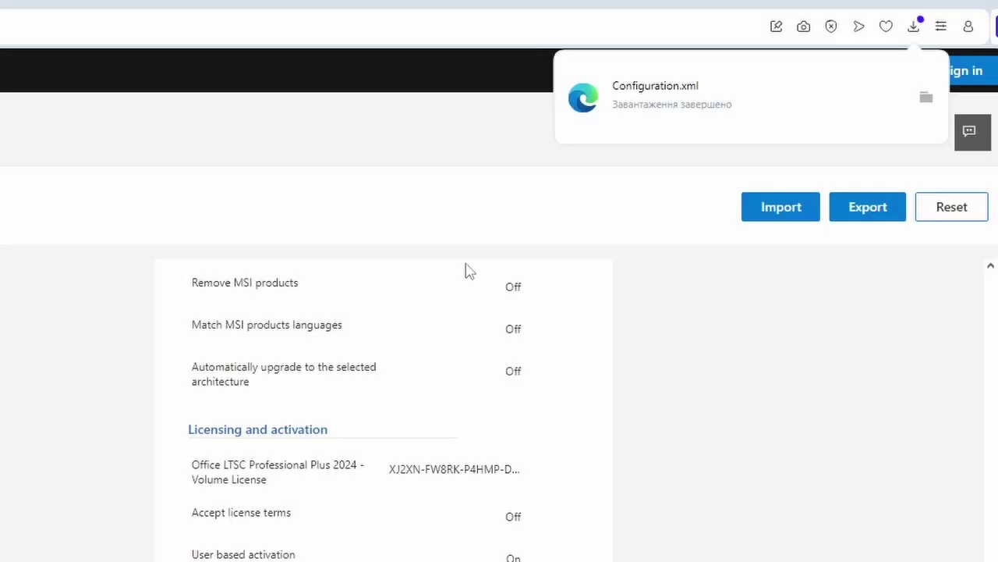
{"action": "left_click", "coordinate": [926, 98]}
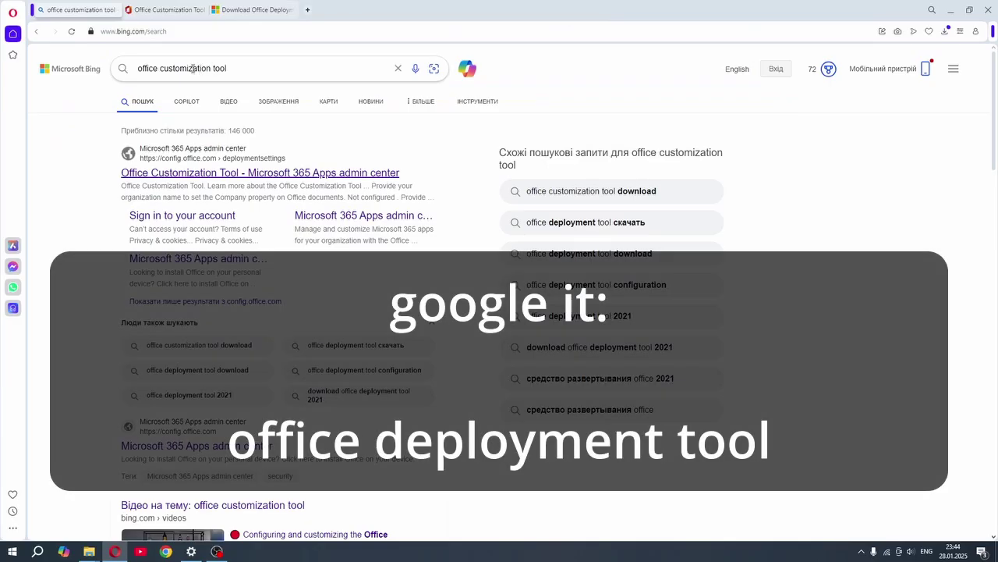
- Search Bing for "office deployment tool" in place of the customization tool query
{"action": "double_click", "coordinate": [187, 69]}
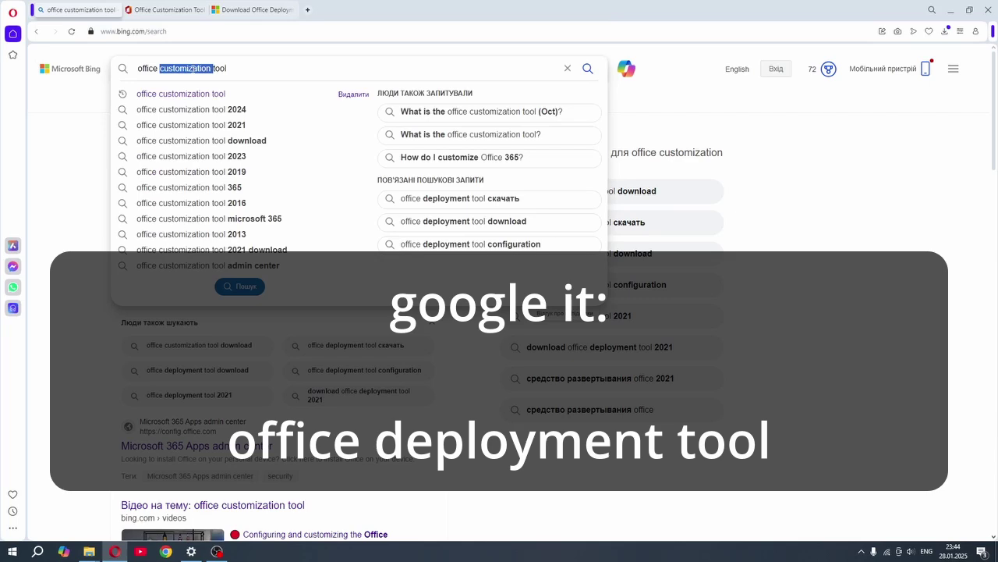
{"action": "type", "text": "deptool"}
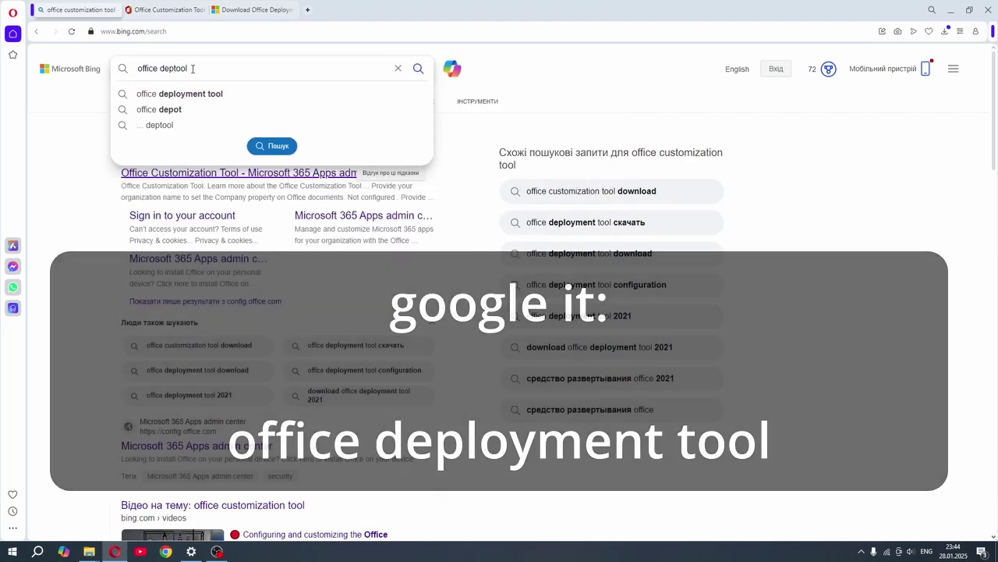
{"action": "type", "text": "oy"}
{"action": "left_click", "coordinate": [192, 94]}
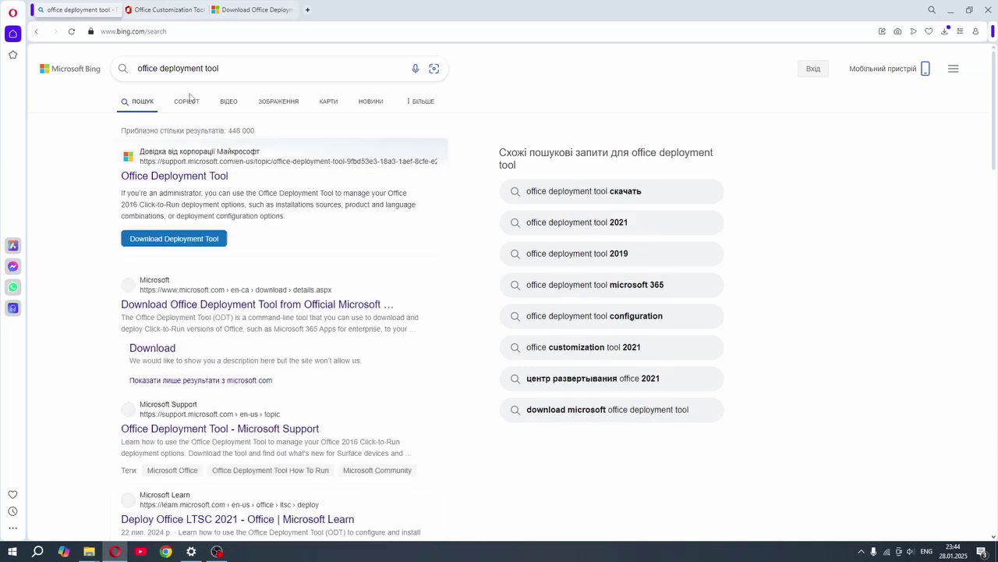
- Download the English Office Deployment Tool from its Microsoft Download Center page to the Завантаження folder and show the file there
{"action": "left_click", "coordinate": [266, 10]}
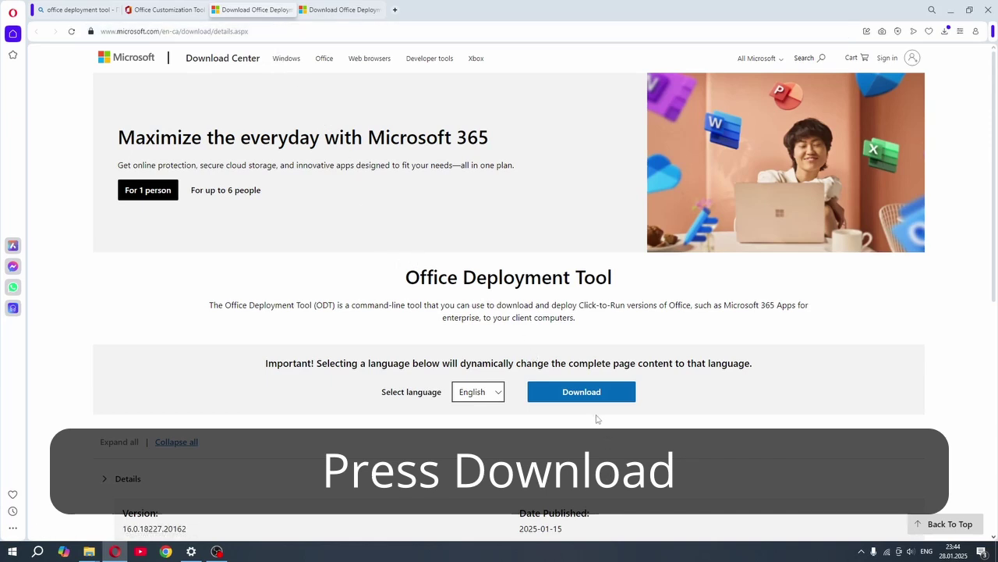
{"action": "scroll", "coordinate": [585, 409], "scroll_direction": "down", "scroll_amount": 2}
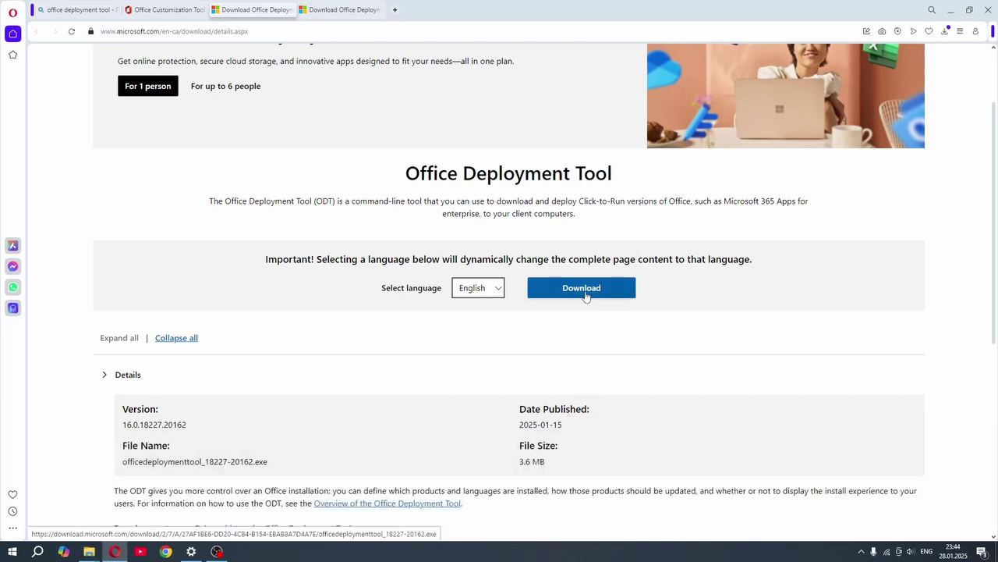
{"action": "left_click", "coordinate": [587, 295]}
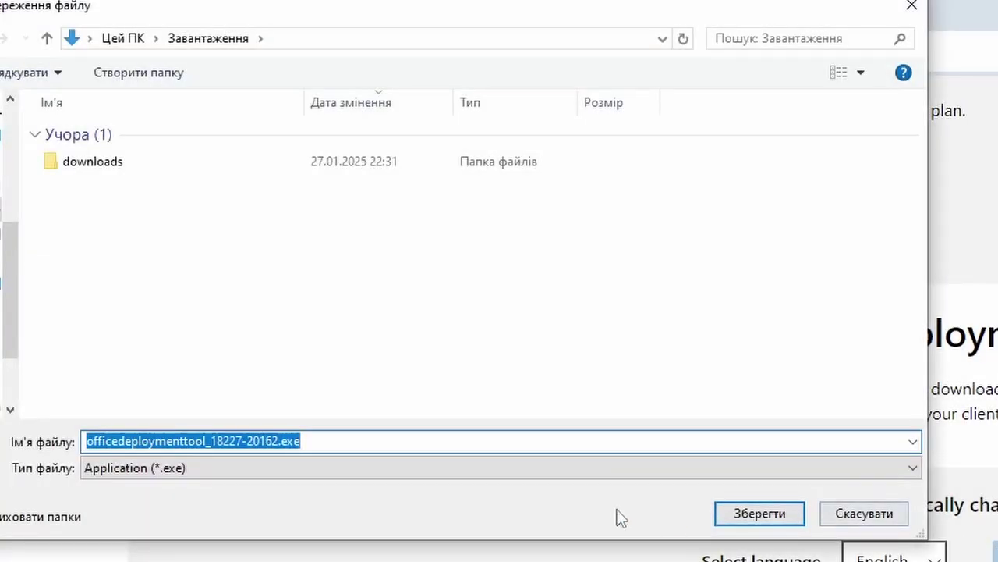
{"action": "left_click", "coordinate": [742, 517]}
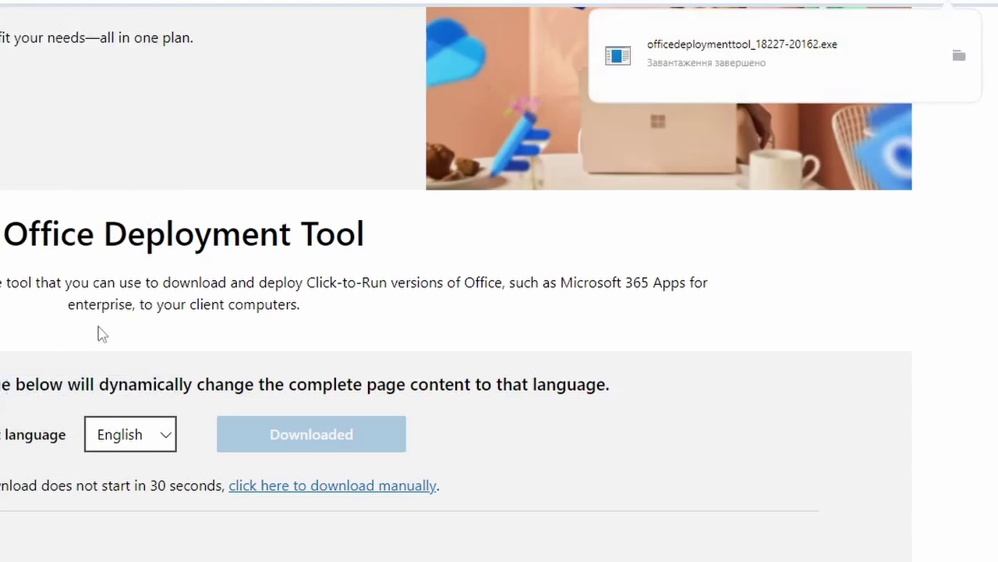
{"action": "left_click", "coordinate": [959, 56]}
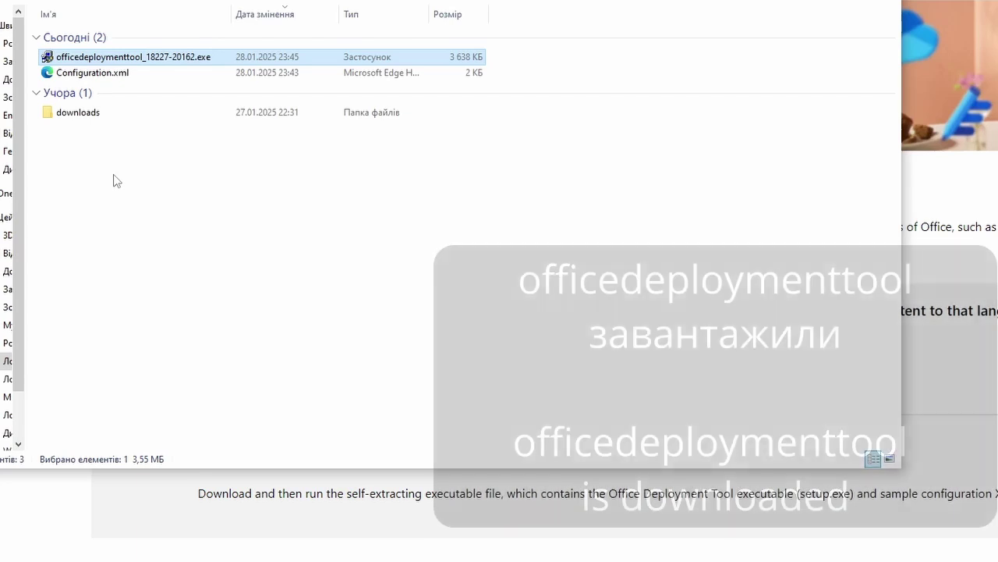
- Create a folder named Office2024 alongside the two downloaded files
{"action": "left_click", "coordinate": [112, 175]}
{"action": "right_click", "coordinate": [112, 175]}
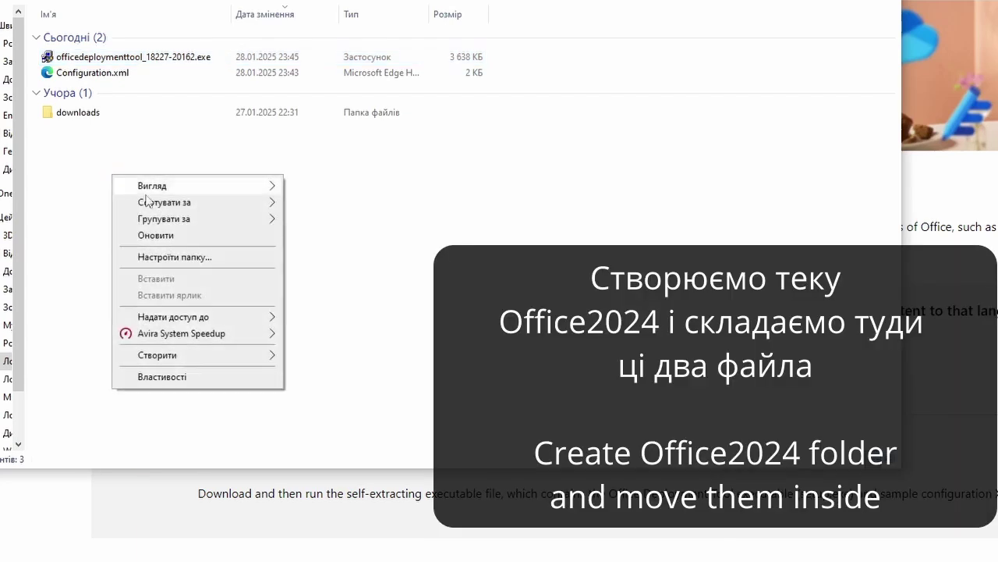
{"action": "mouse_move", "coordinate": [230, 357]}
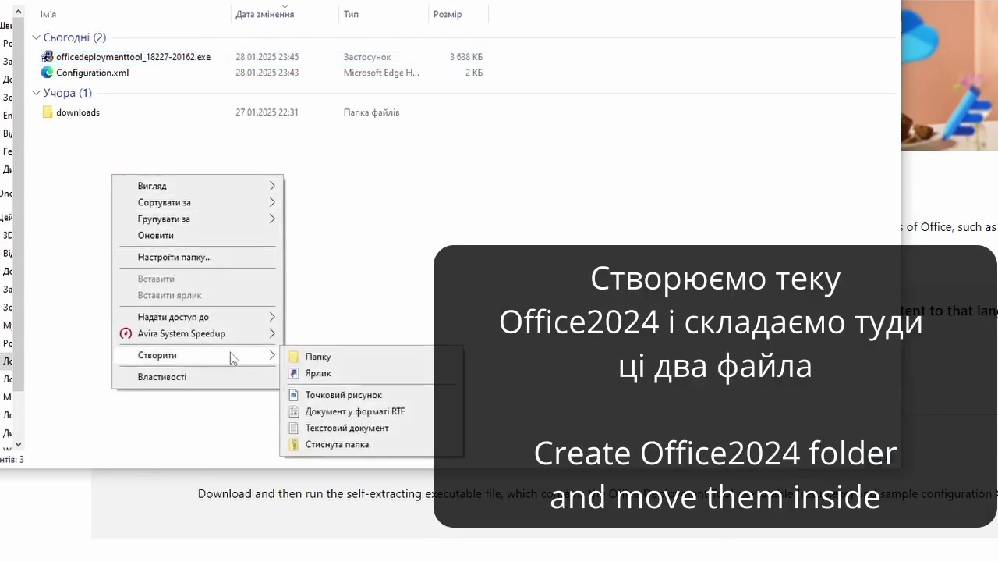
{"action": "left_click", "coordinate": [329, 360]}
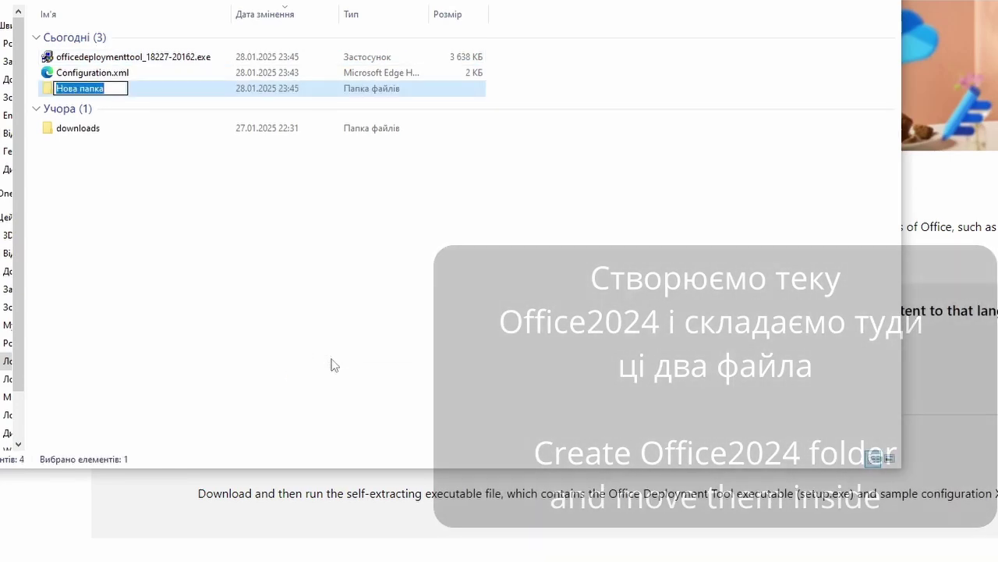
{"action": "type", "text": "o"}
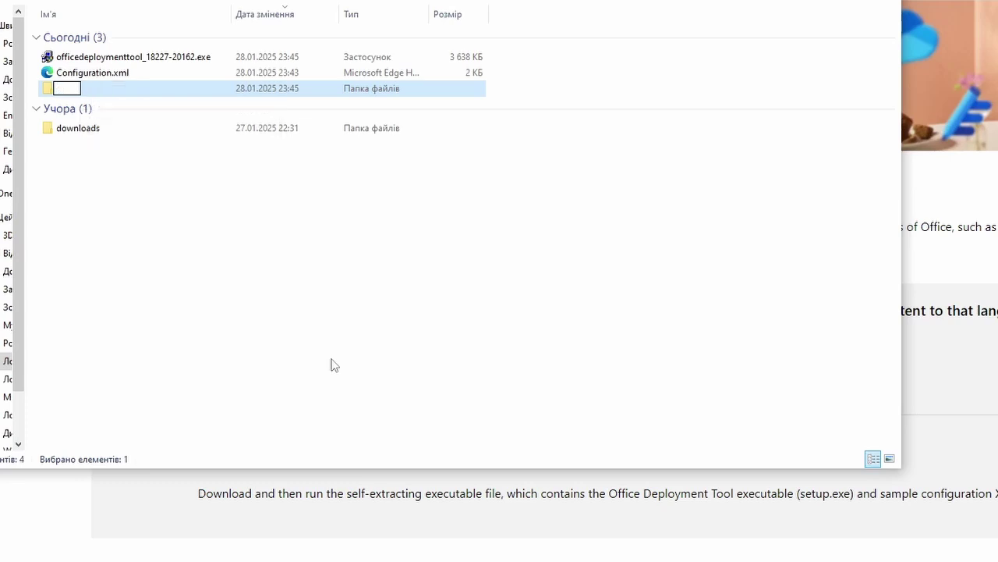
{"action": "type", "text": "Office2024"}
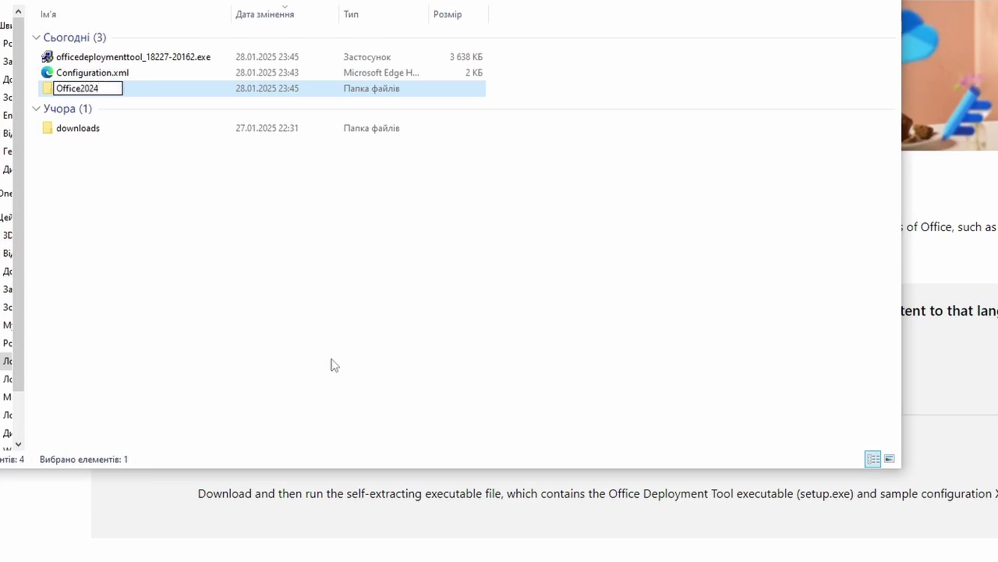
{"action": "key", "text": "Return"}
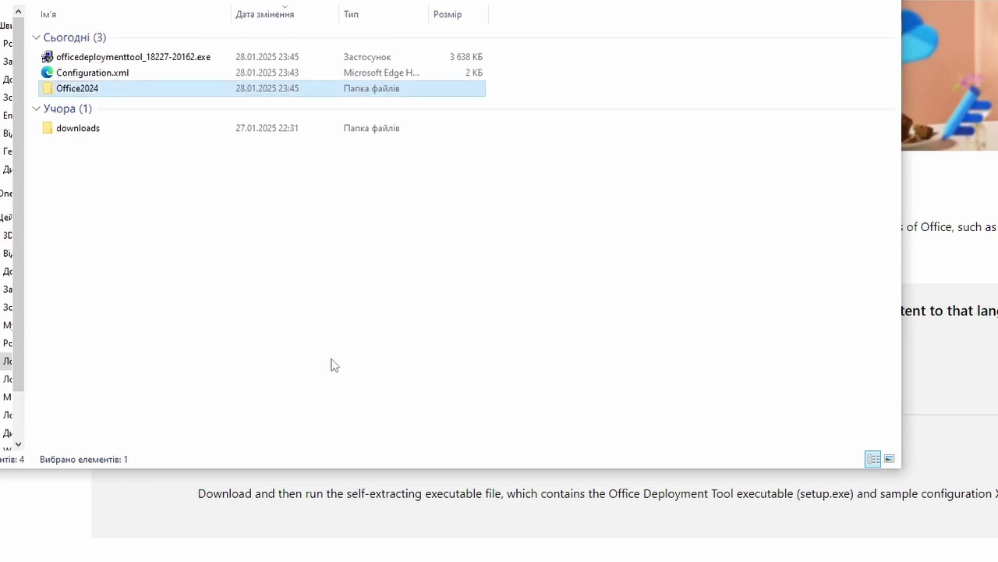
- Move officedeploymenttool_18227-20162.exe and Configuration.xml into the Office2024 folder
{"action": "left_click", "coordinate": [150, 61]}
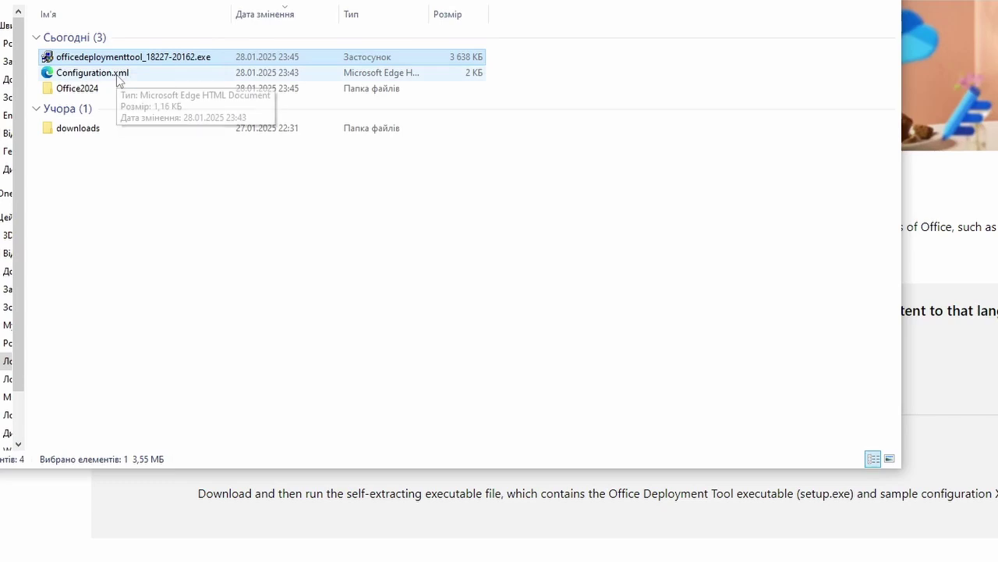
{"action": "left_click", "coordinate": [117, 75], "text": "ctrl"}
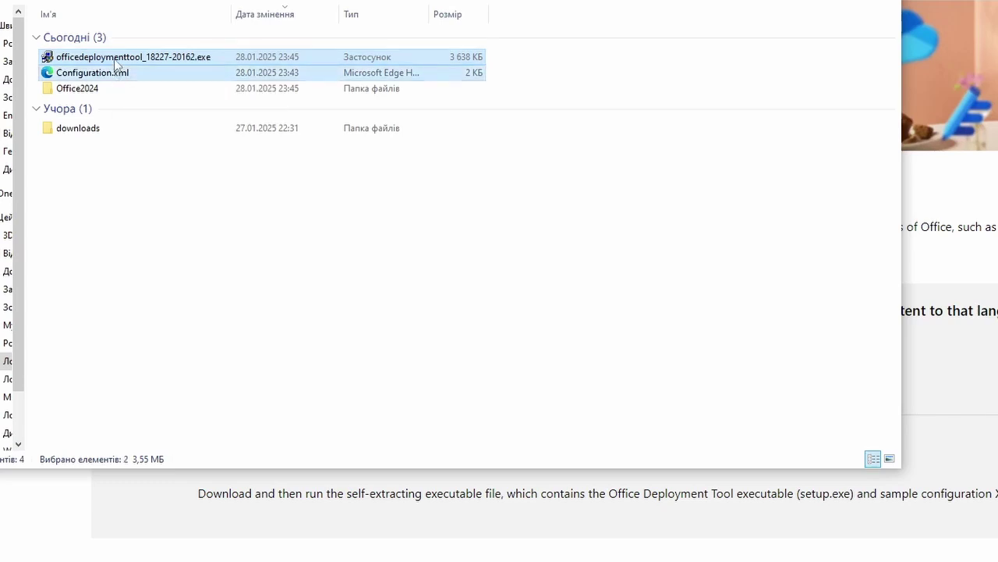
{"action": "left_click_drag", "start_coordinate": [113, 66], "coordinate": [88, 89]}
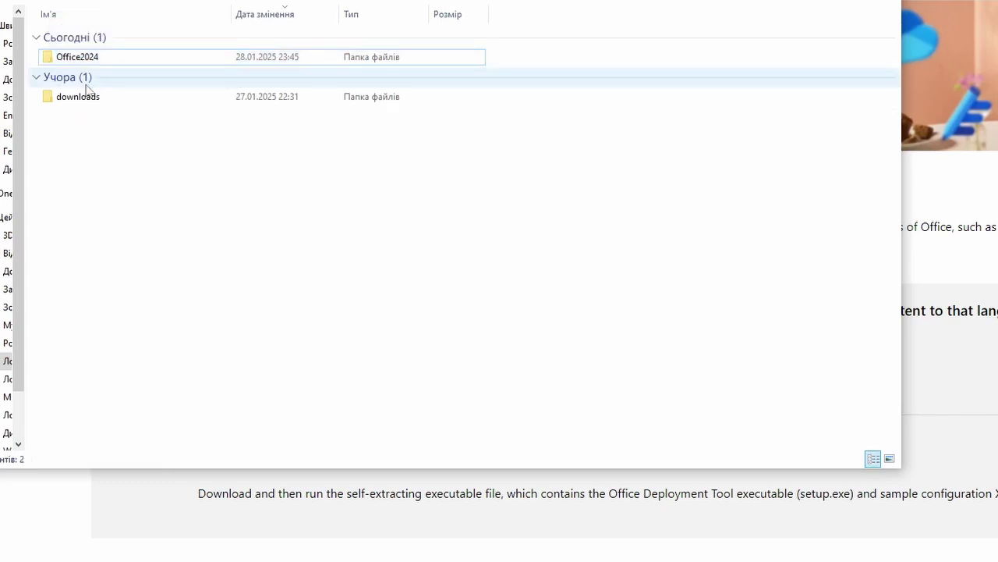
- Move the Office2024 folder from the downloads location to the root of local disk C:
{"action": "left_click", "coordinate": [83, 60]}
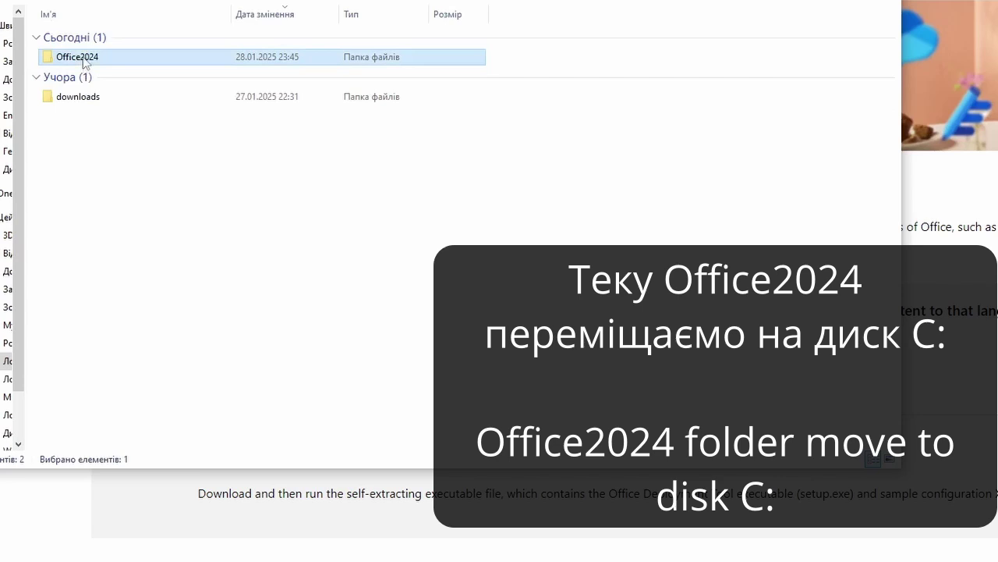
{"action": "right_click", "coordinate": [83, 60]}
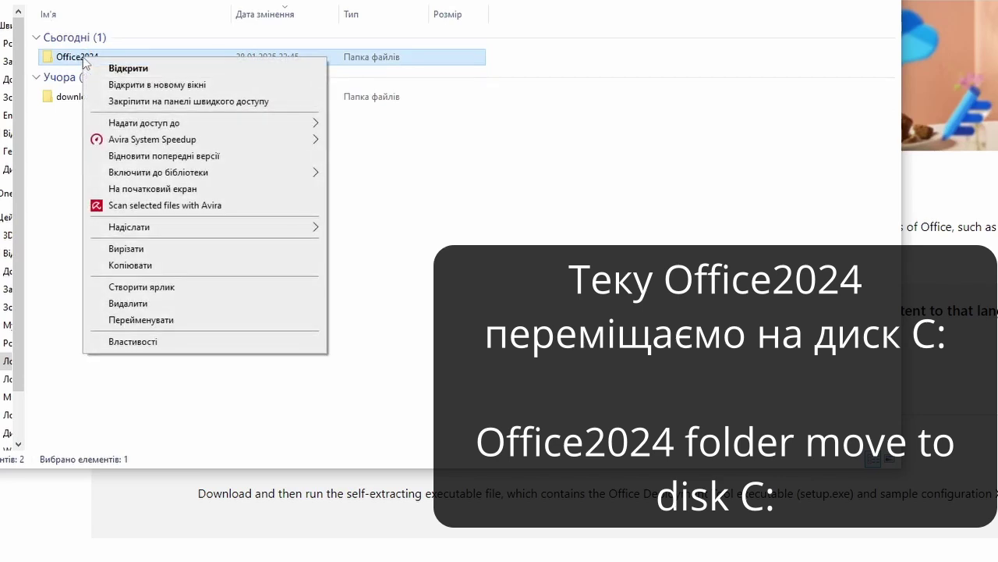
{"action": "left_click", "coordinate": [142, 250]}
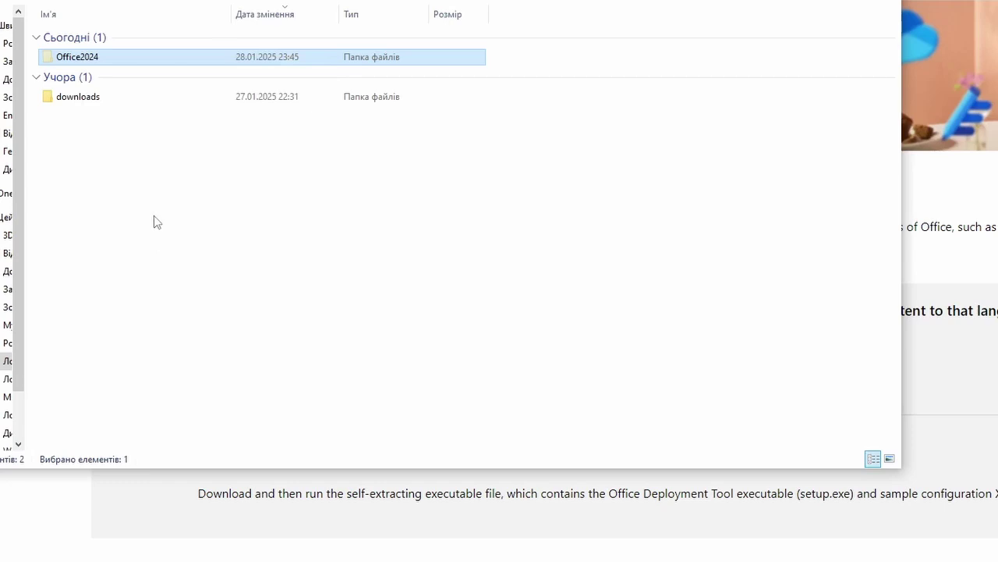
{"action": "left_click", "coordinate": [155, 2]}
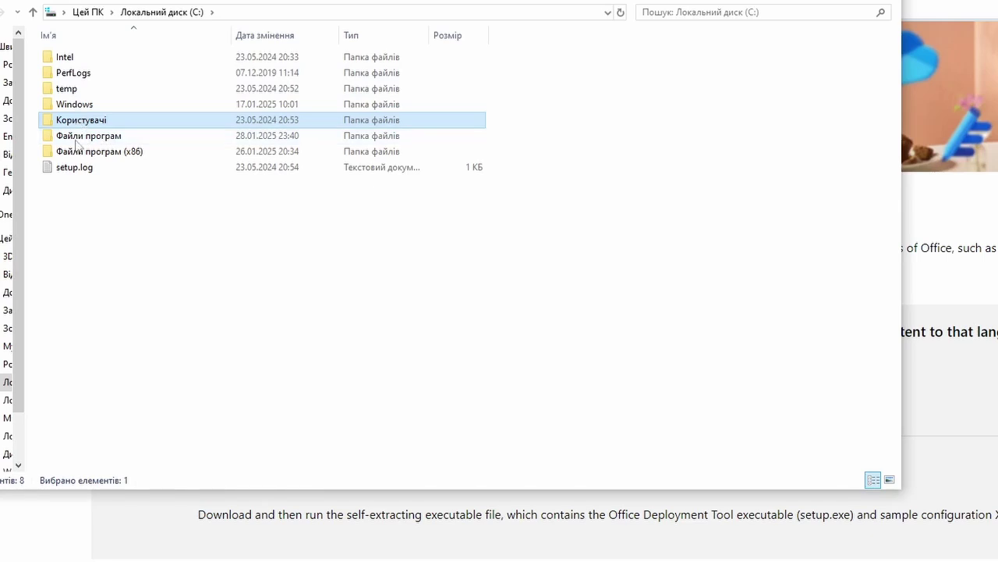
{"action": "right_click", "coordinate": [76, 219]}
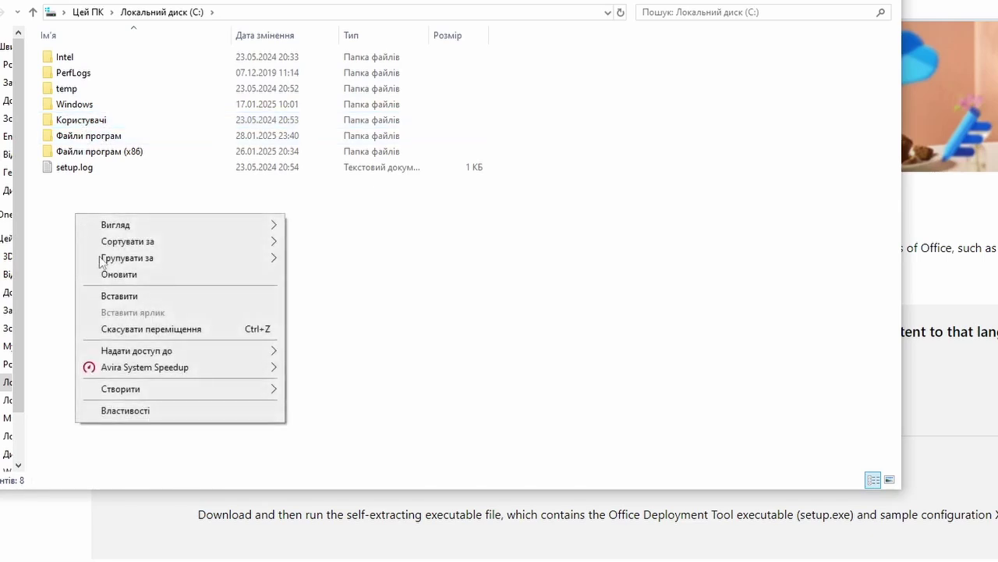
{"action": "left_click", "coordinate": [107, 296]}
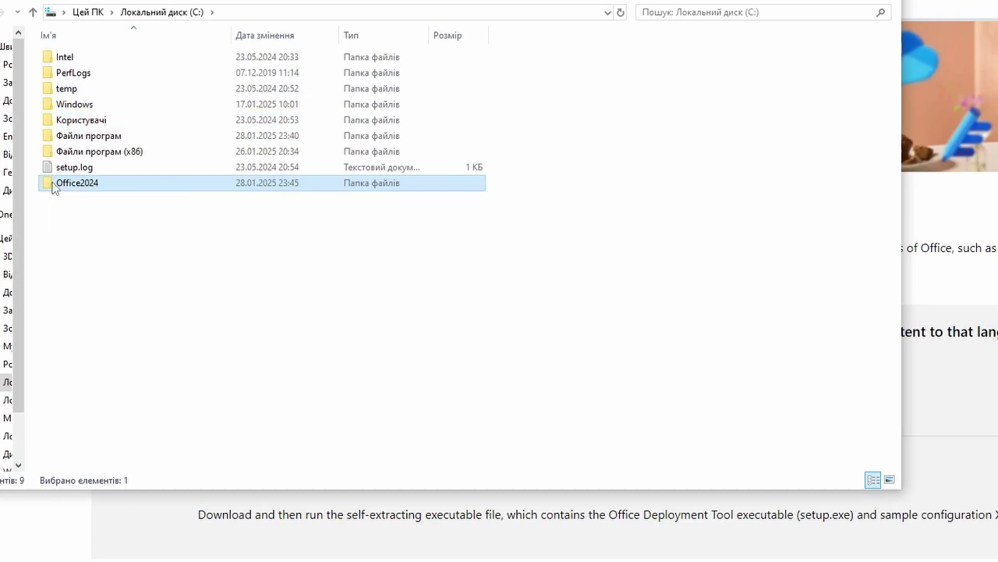
- Open the Office2024 folder on disk C: and run officedeploymenttool_18227-20162.exe with administrator rights
{"action": "double_click", "coordinate": [54, 185]}
{"action": "double_click", "coordinate": [129, 72]}
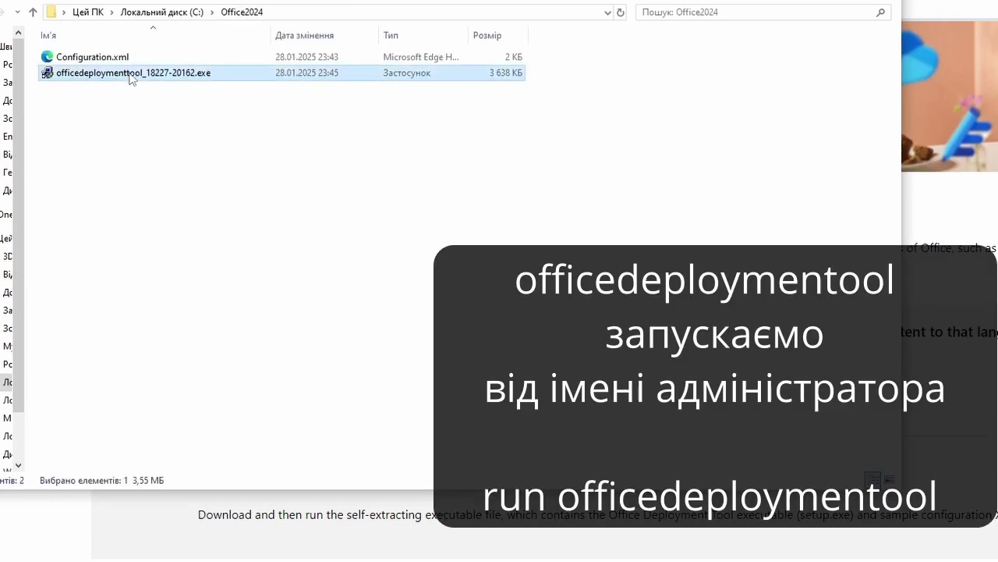
{"action": "right_click", "coordinate": [128, 73]}
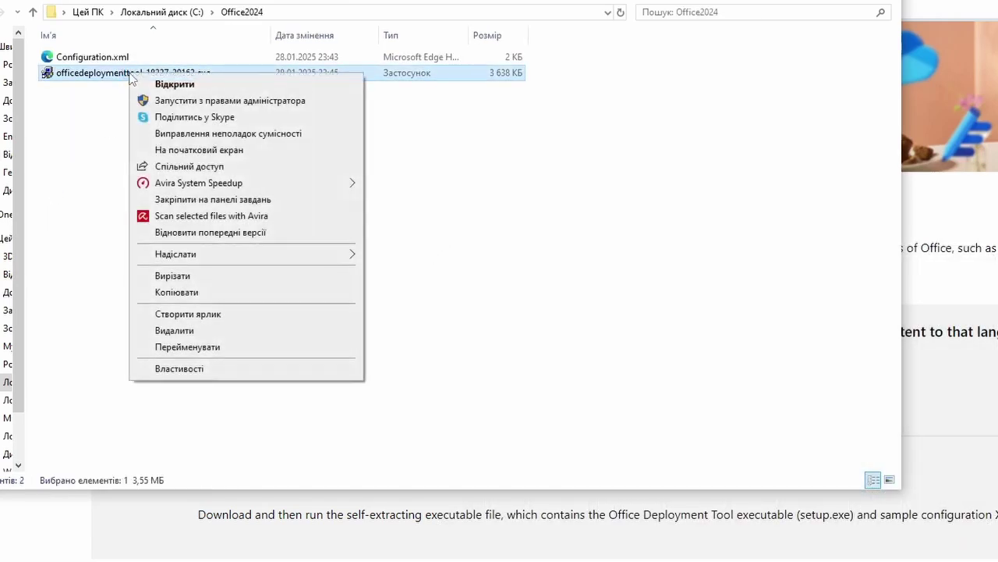
{"action": "left_click", "coordinate": [244, 102]}
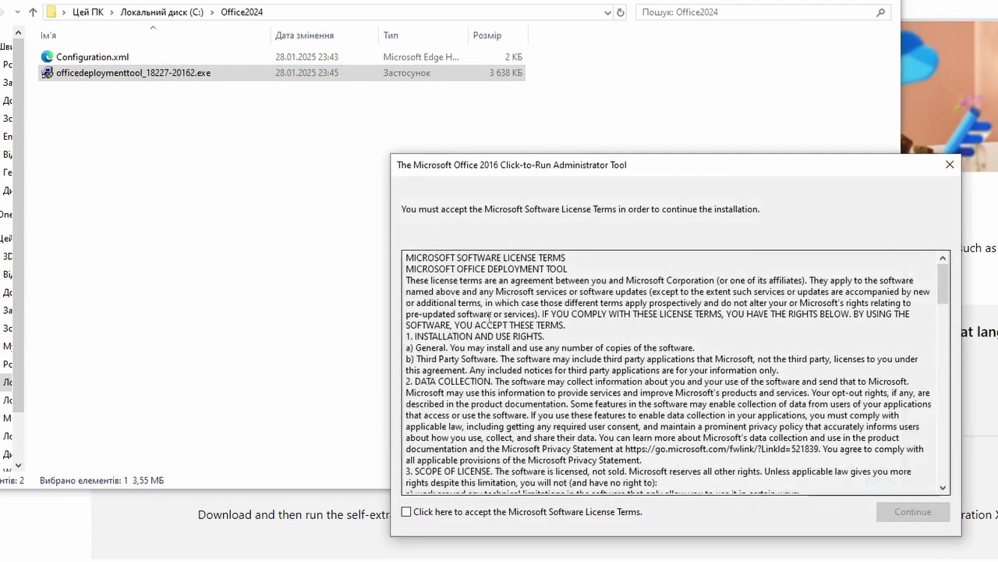
- Accept the Microsoft Software License Terms and extract the deployment tool files into the Office2024 folder on disk C:
{"action": "left_click", "coordinate": [406, 513]}
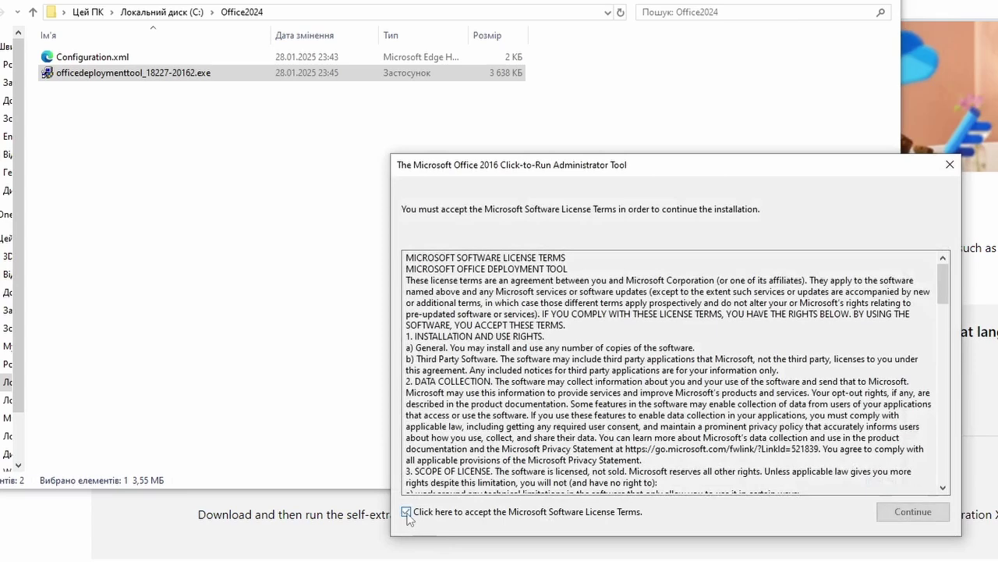
{"action": "left_click", "coordinate": [911, 513]}
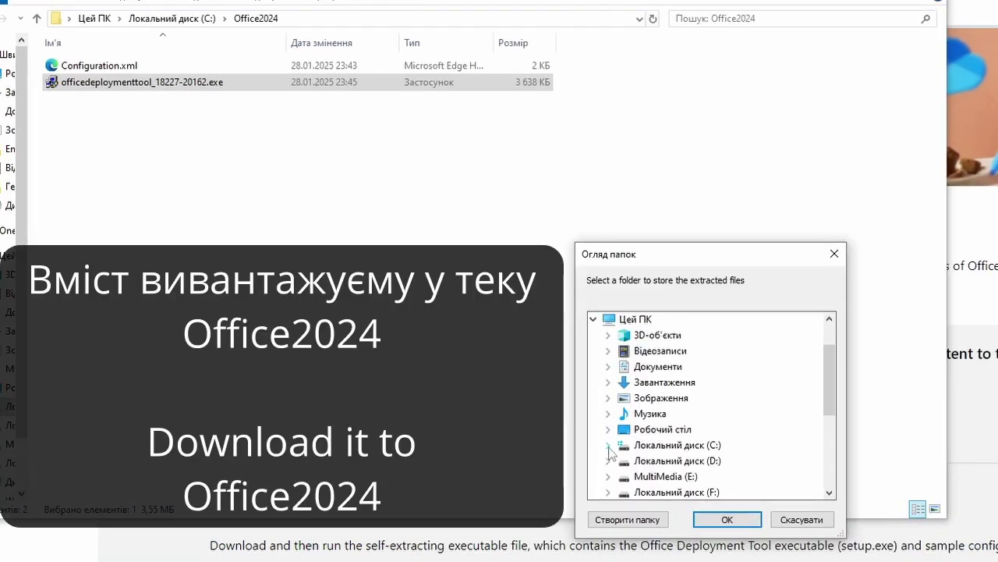
{"action": "left_click", "coordinate": [609, 444]}
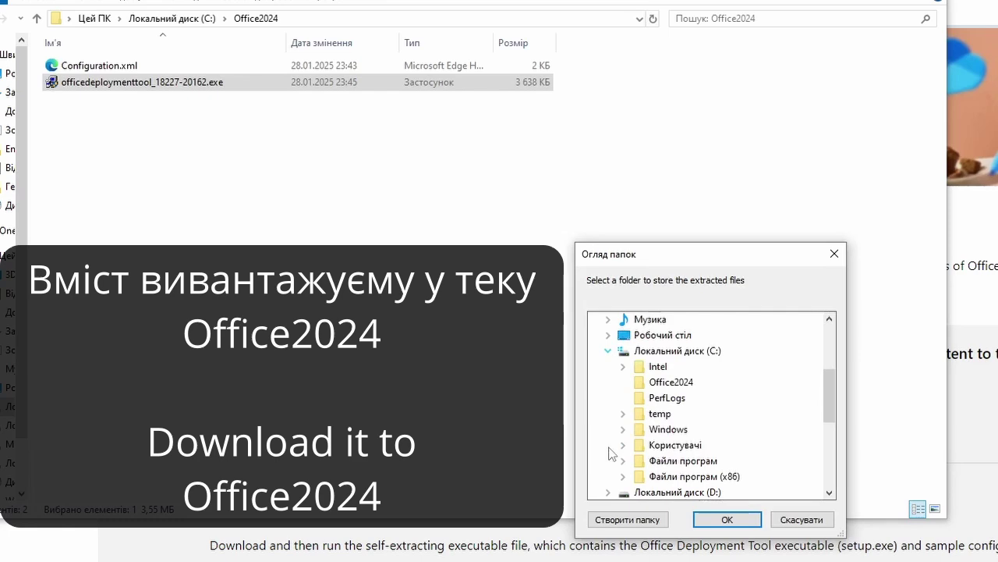
{"action": "left_click", "coordinate": [658, 384]}
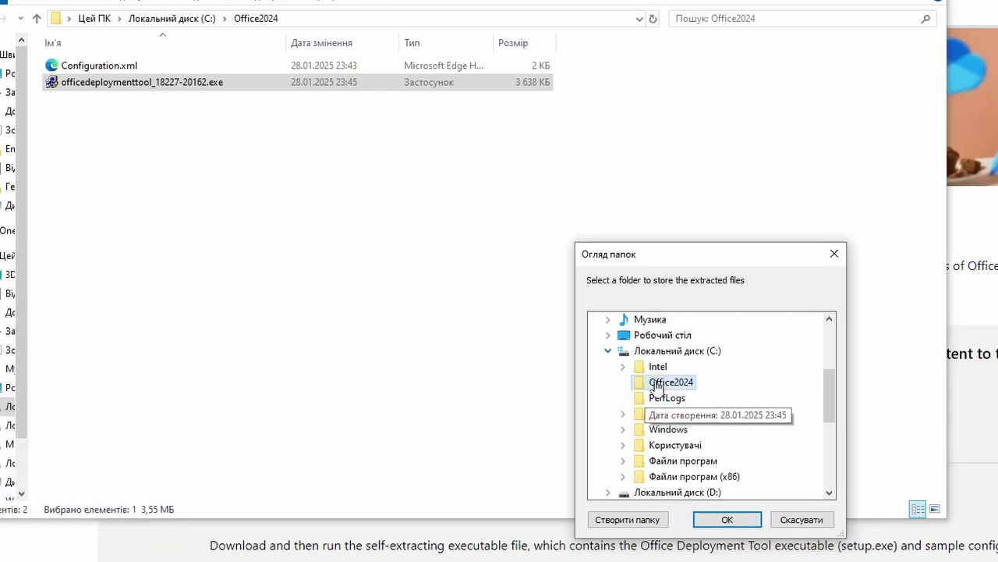
{"action": "left_click", "coordinate": [726, 520]}
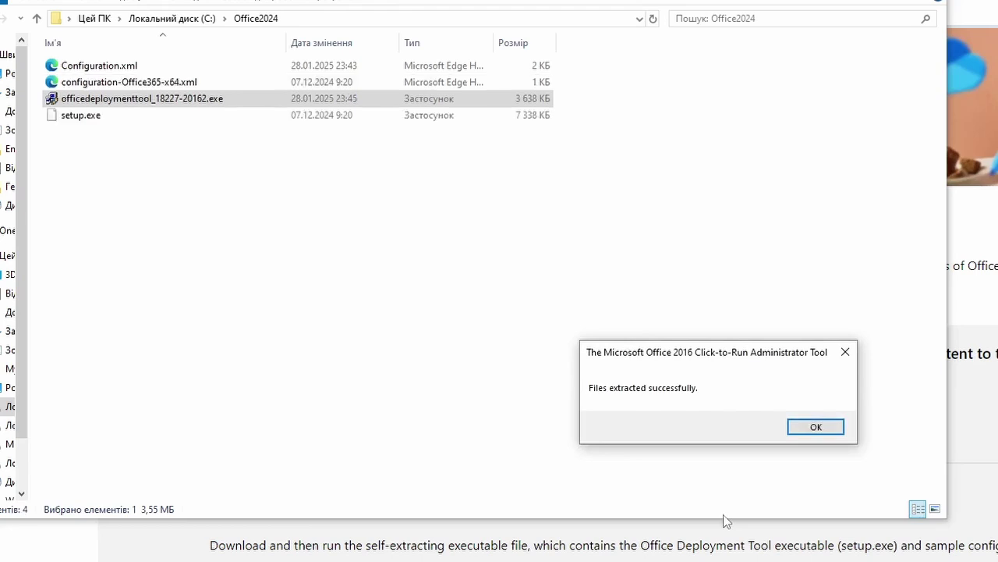
{"action": "left_click", "coordinate": [805, 426]}
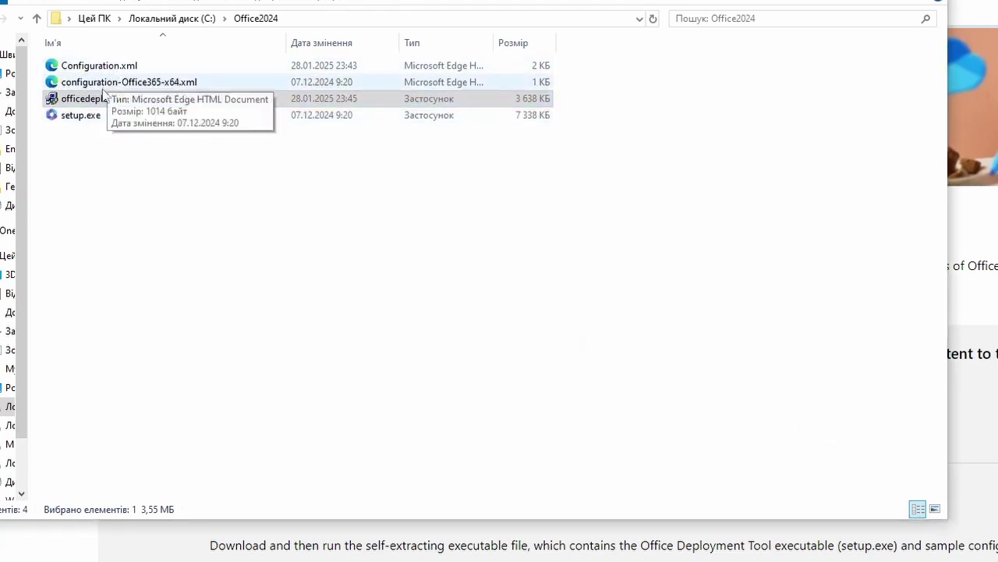
{"action": "left_click", "coordinate": [117, 171]}
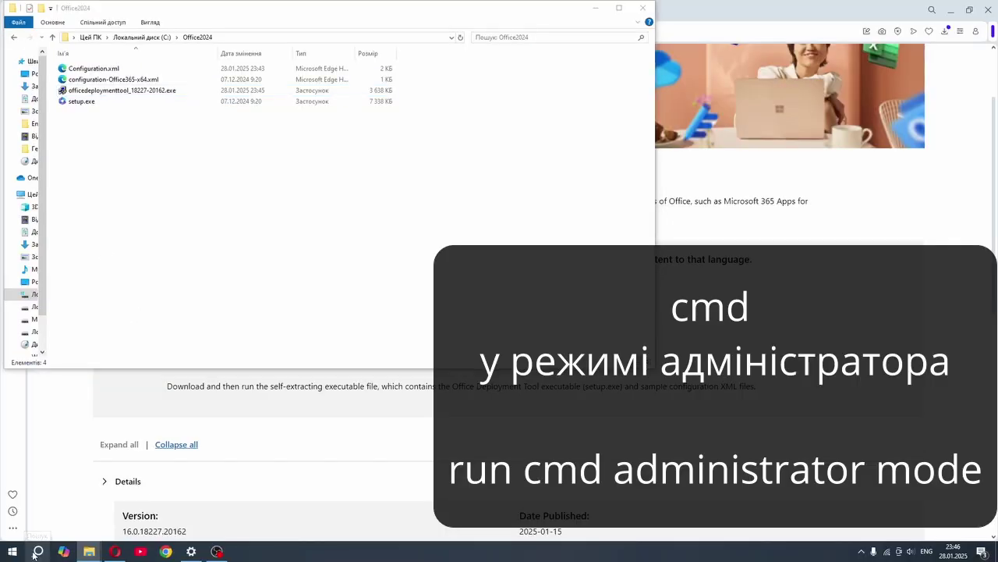
- Search for cmd, open the Command Prompt in administrator mode, and move its window clear of the Office2024 folder's file list
{"action": "left_click", "coordinate": [37, 551]}
{"action": "type", "text": "cm"}
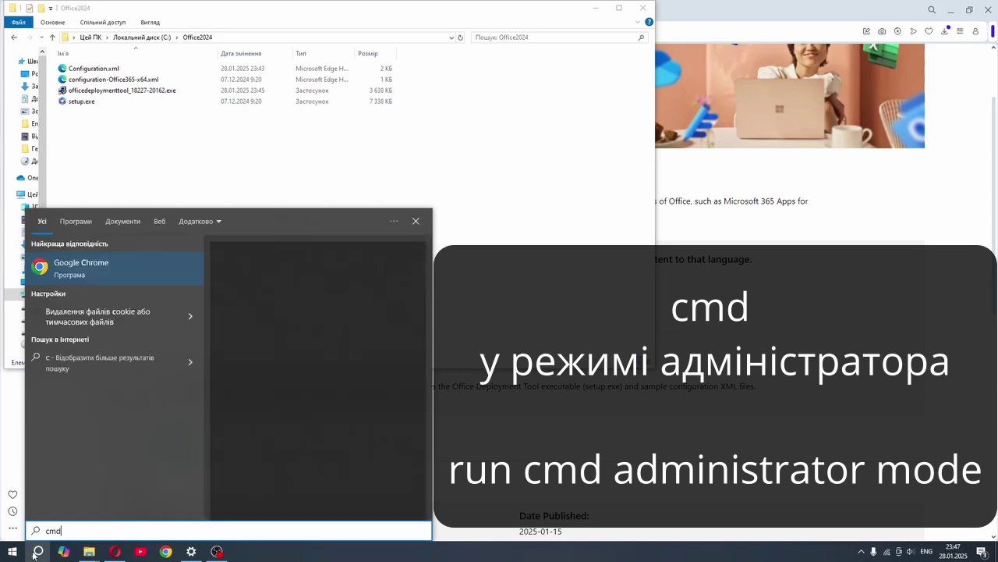
{"action": "type", "text": "d"}
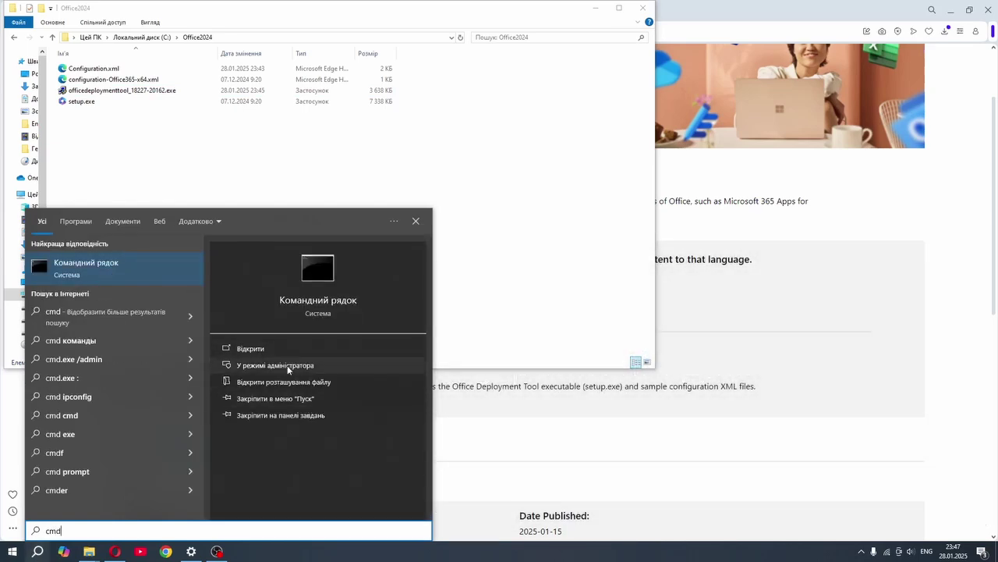
{"action": "left_click", "coordinate": [319, 366]}
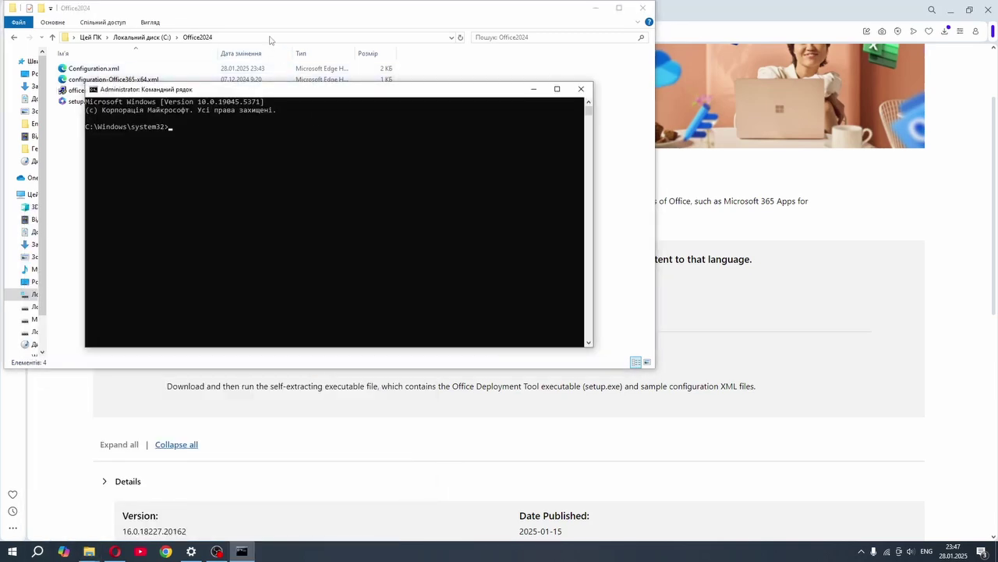
{"action": "left_click_drag", "start_coordinate": [329, 94], "coordinate": [480, 261]}
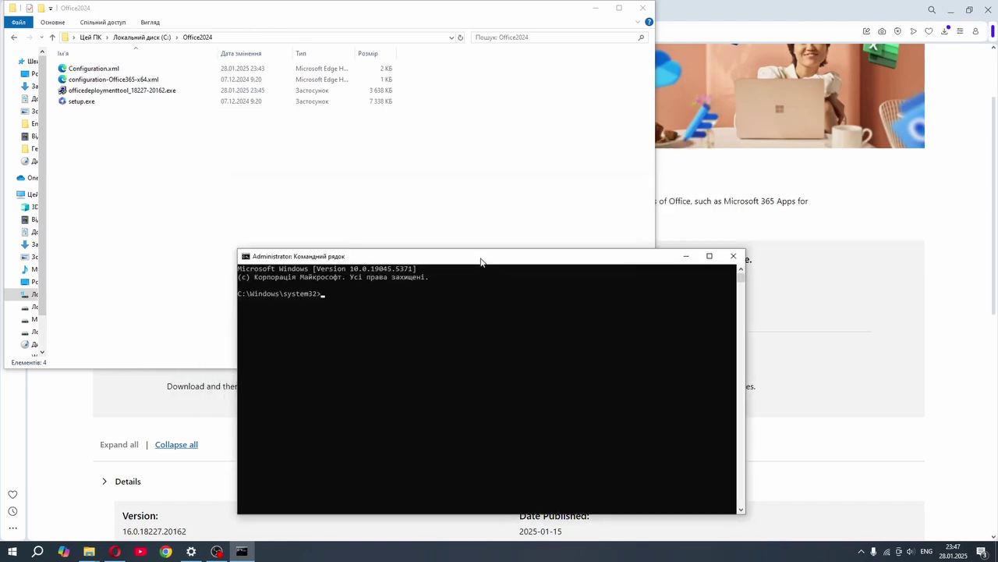
- Copy the Office2024 folder's path and change the Command Prompt's directory with cd C:\Office2024
{"action": "left_click", "coordinate": [223, 37]}
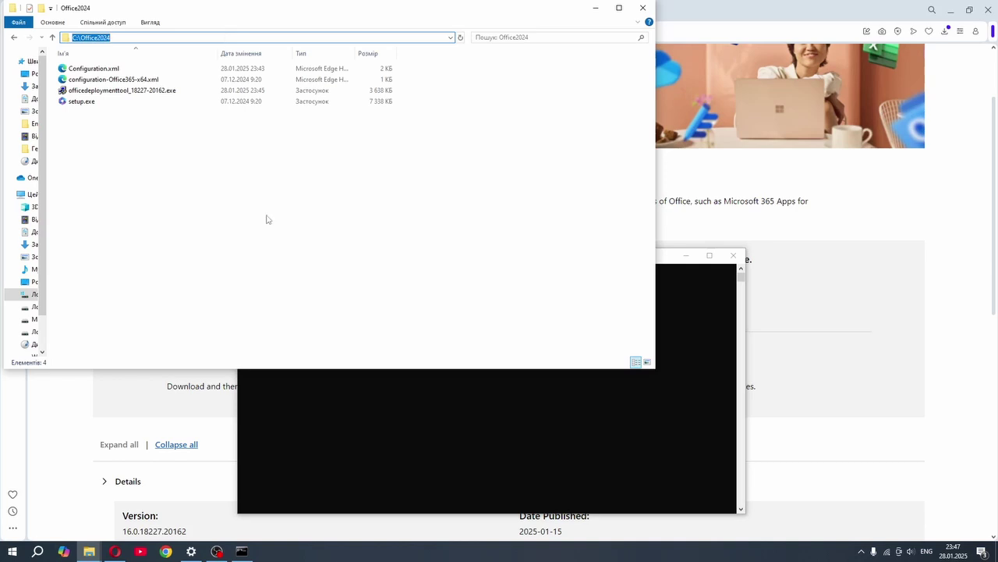
{"action": "left_click", "coordinate": [340, 390]}
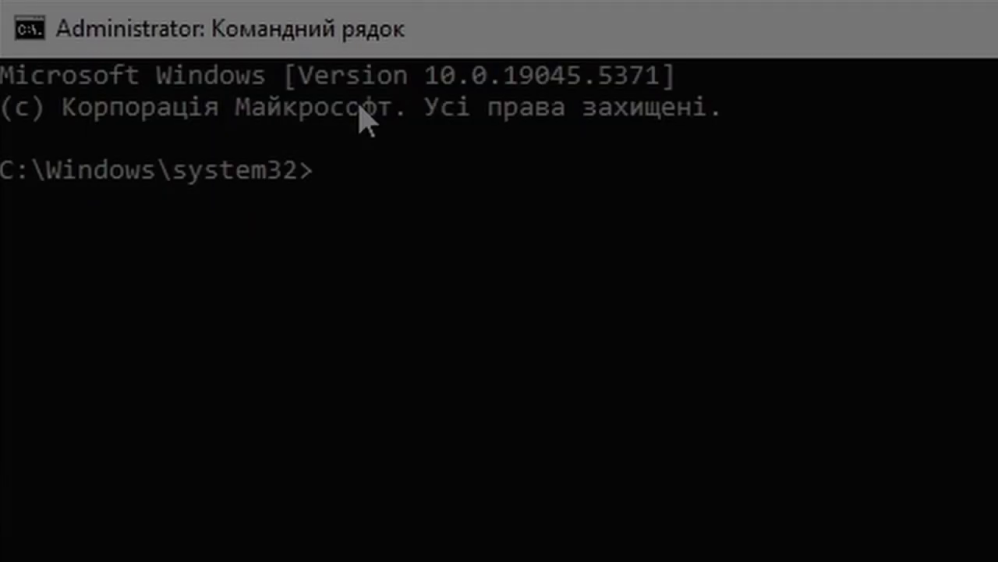
{"action": "type", "text": "cd"}
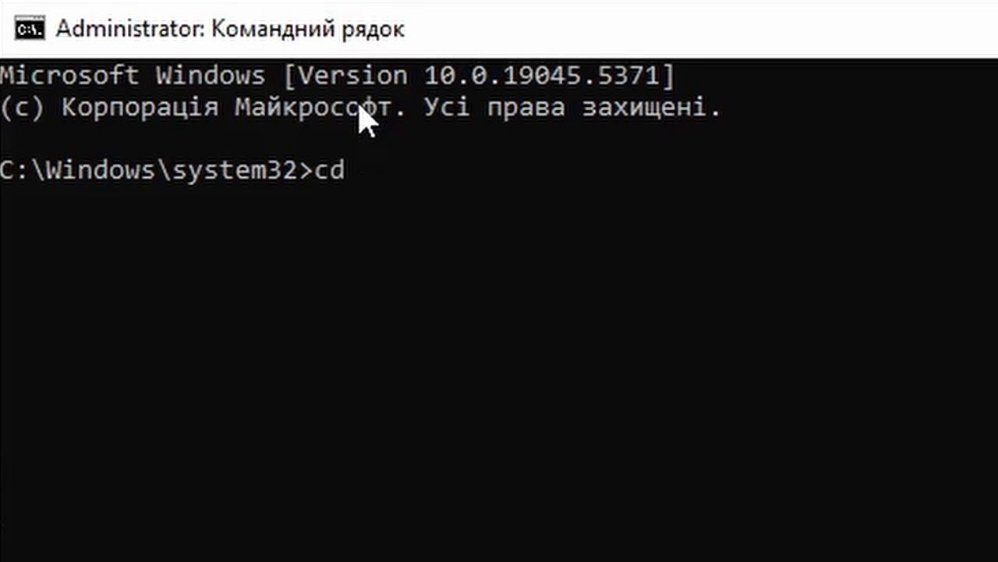
{"action": "type", "text": " C:\\Office2024"}
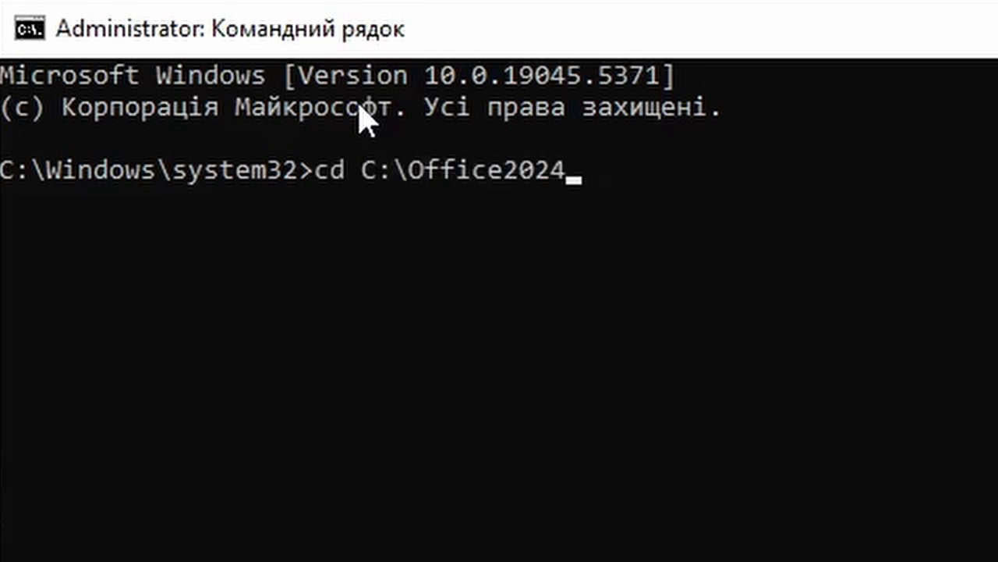
{"action": "key", "text": "Return"}
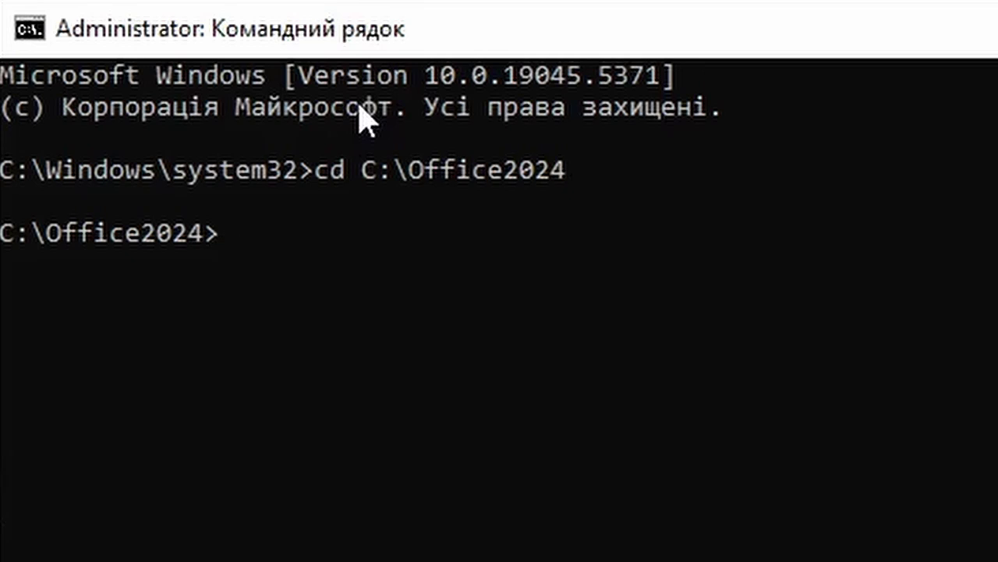
- Run setup /configure configuration.xml in the Command Prompt to install Office
{"action": "type", "text": "setup"}
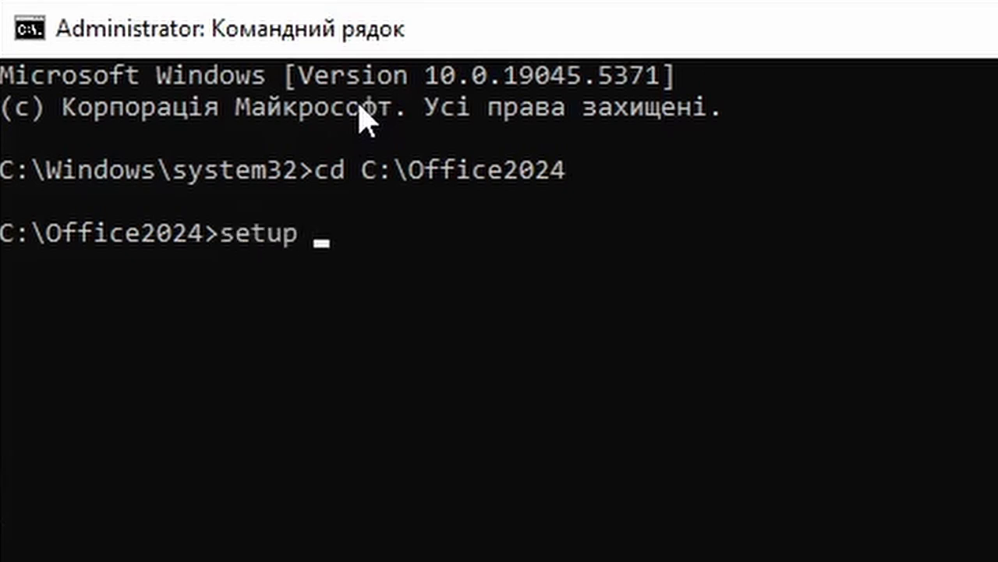
{"action": "type", "text": " /confi"}
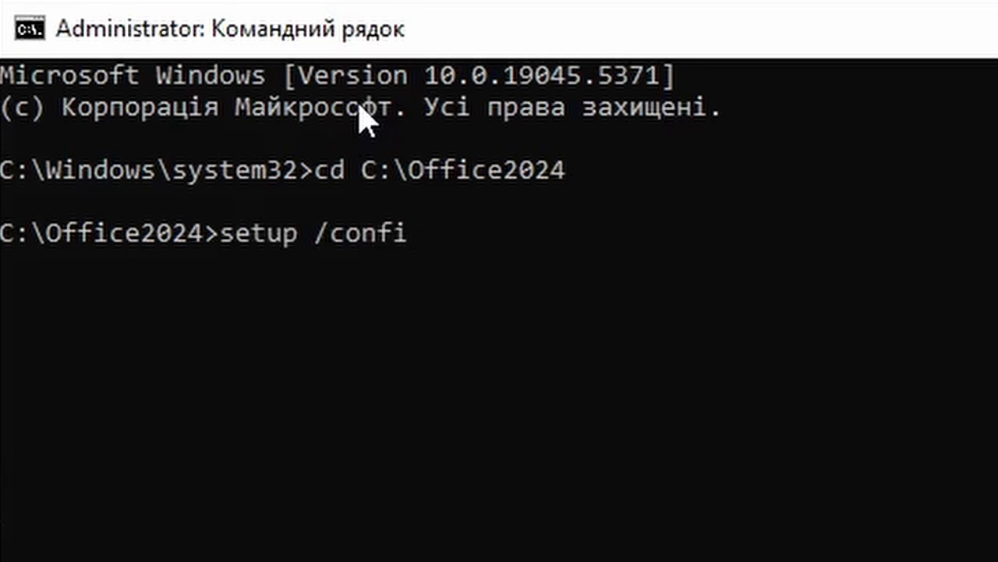
{"action": "type", "text": "gure"}
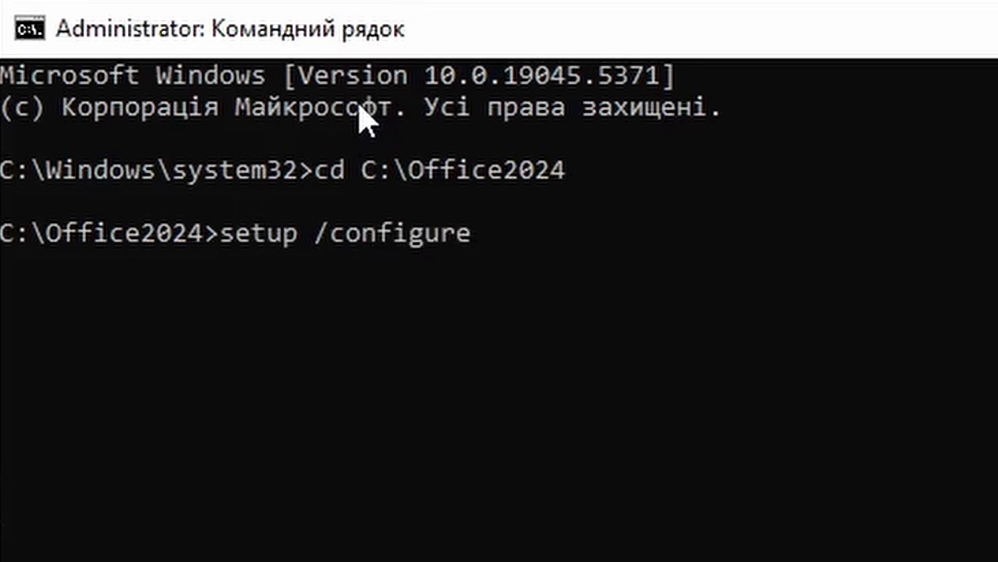
{"action": "type", "text": " configure"}
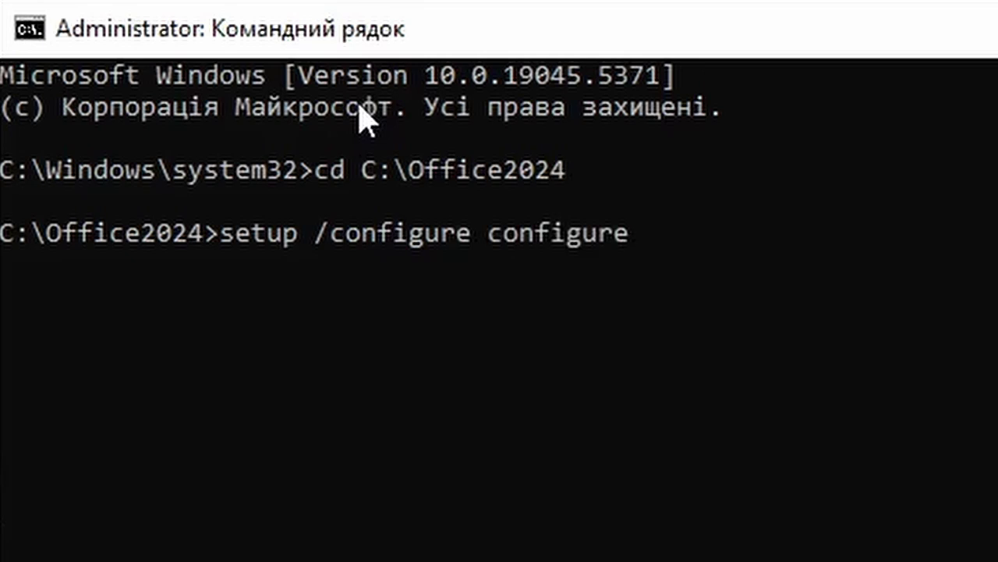
{"action": "key", "text": "BackSpace"}
{"action": "type", "text": "ation"}
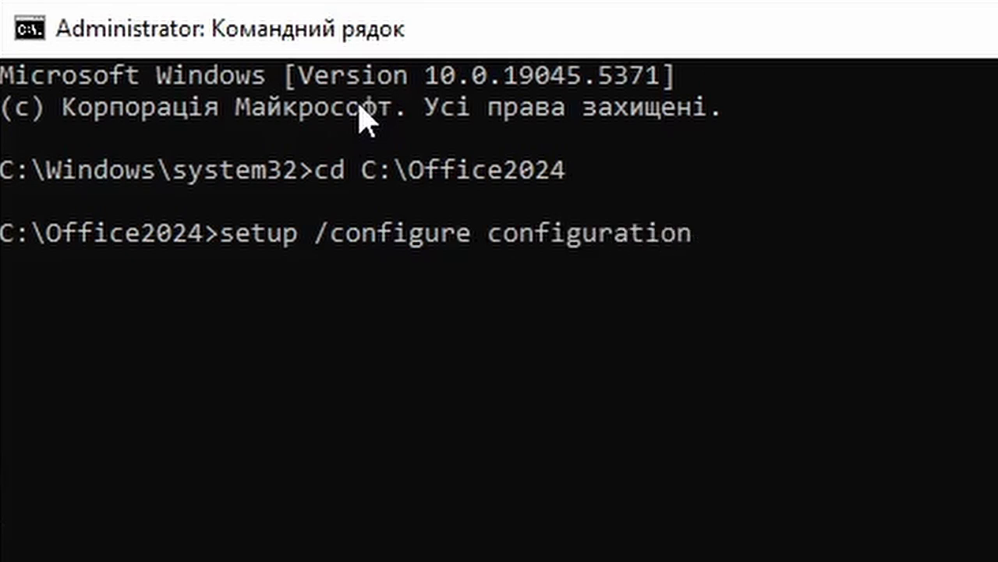
{"action": "type", "text": ".xml"}
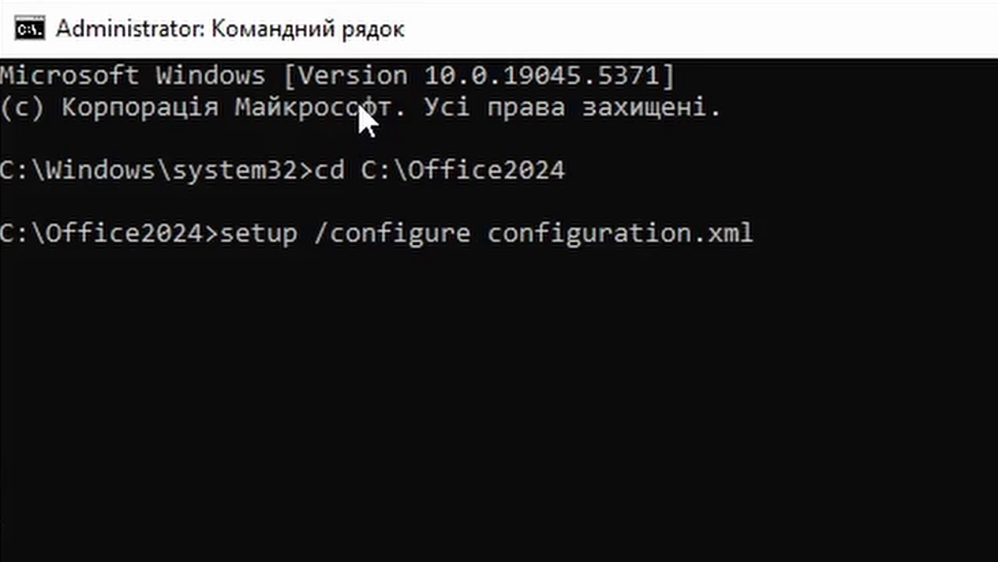
{"action": "key", "text": "Return"}
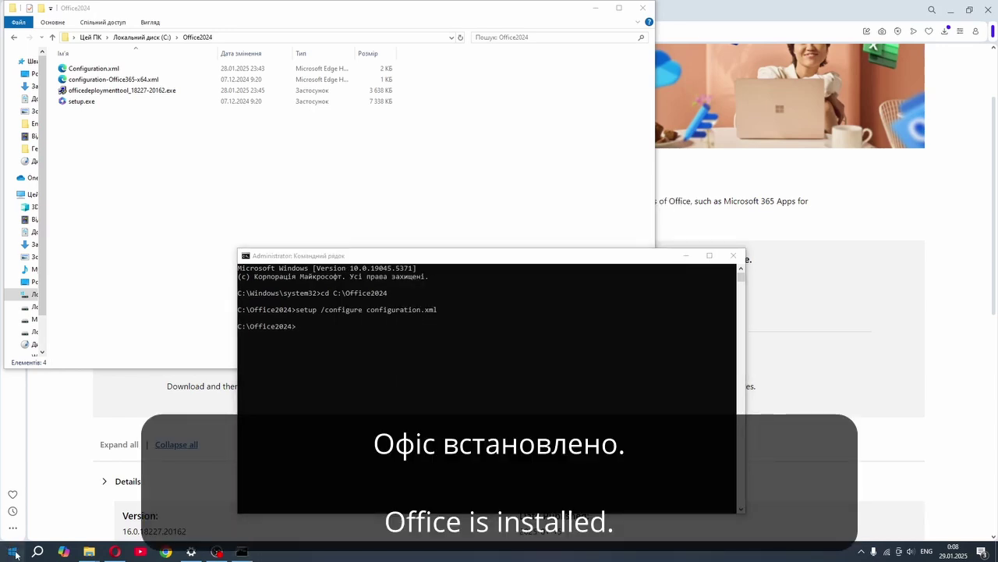
- Launch the newly installed Excel and Word from the recently added apps
{"action": "left_click", "coordinate": [13, 552]}
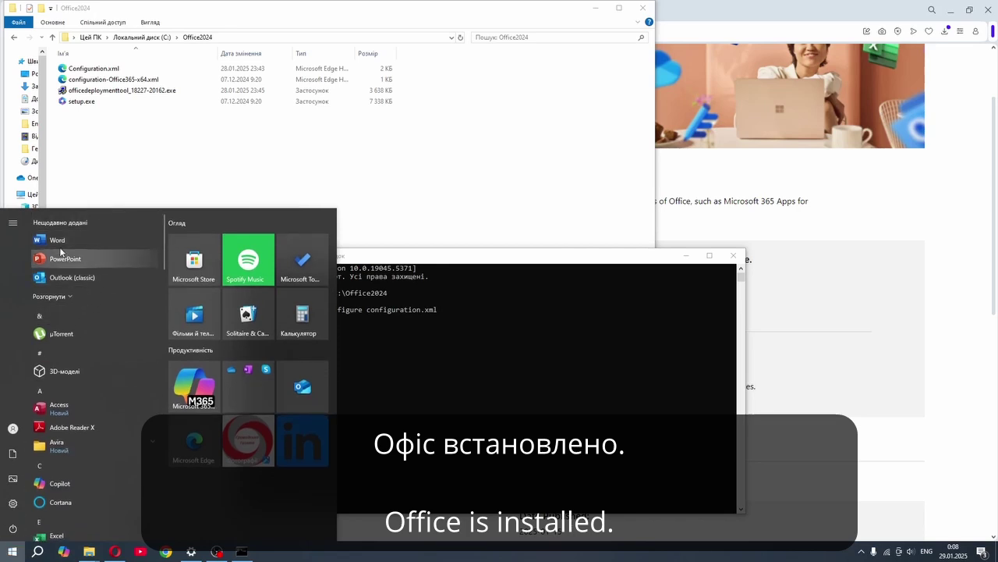
{"action": "left_click", "coordinate": [50, 297]}
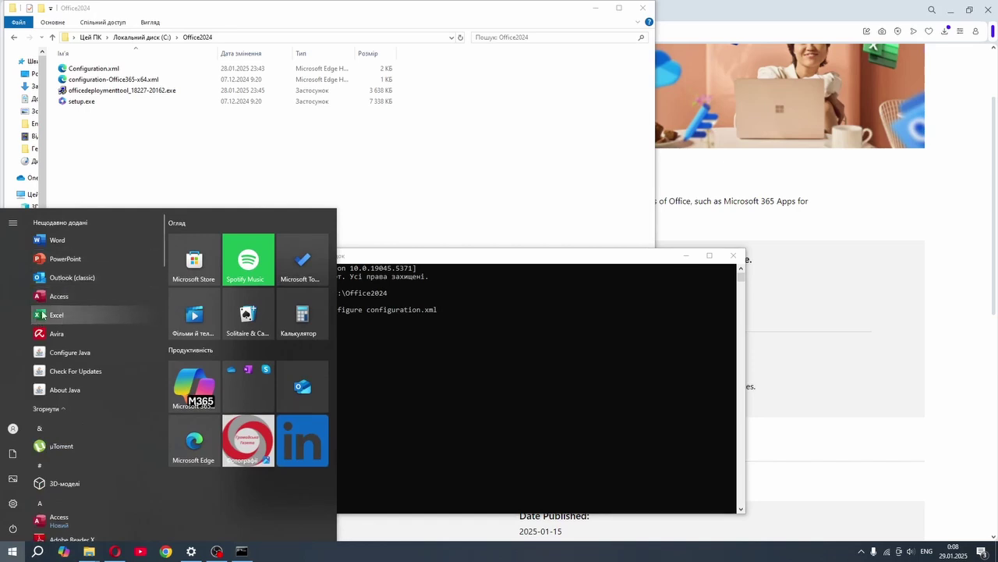
{"action": "left_click", "coordinate": [47, 314]}
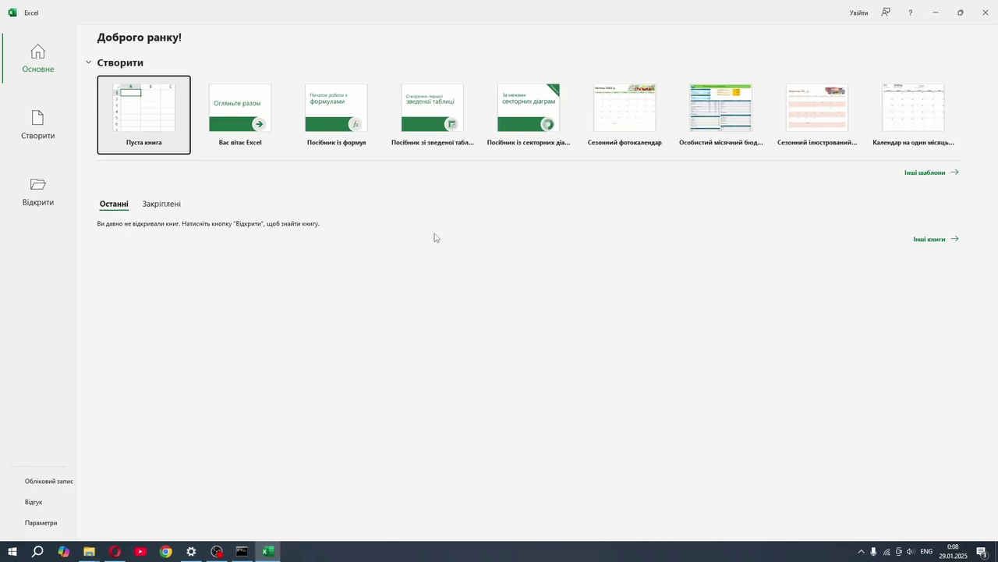
{"action": "left_click", "coordinate": [13, 551]}
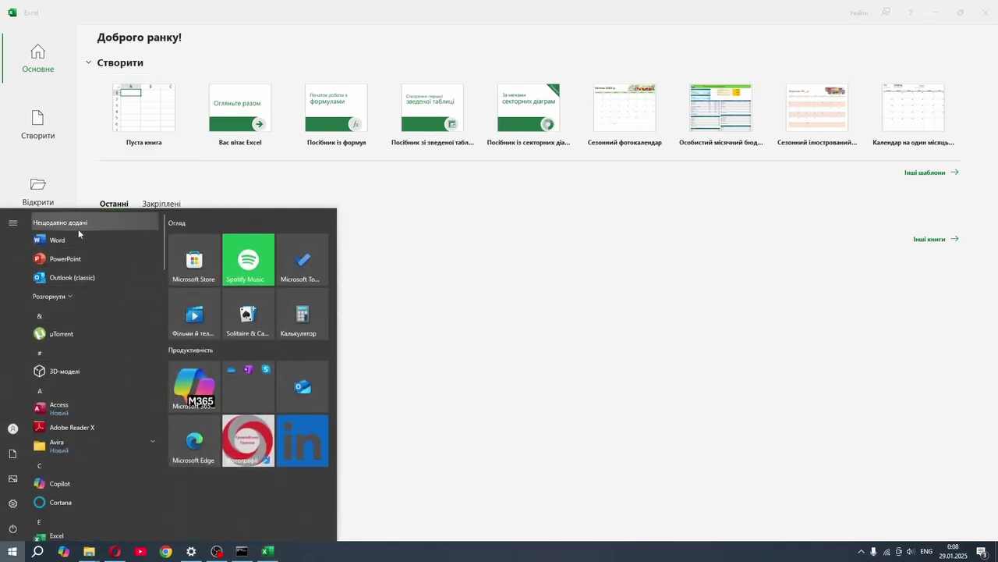
{"action": "left_click", "coordinate": [70, 243]}
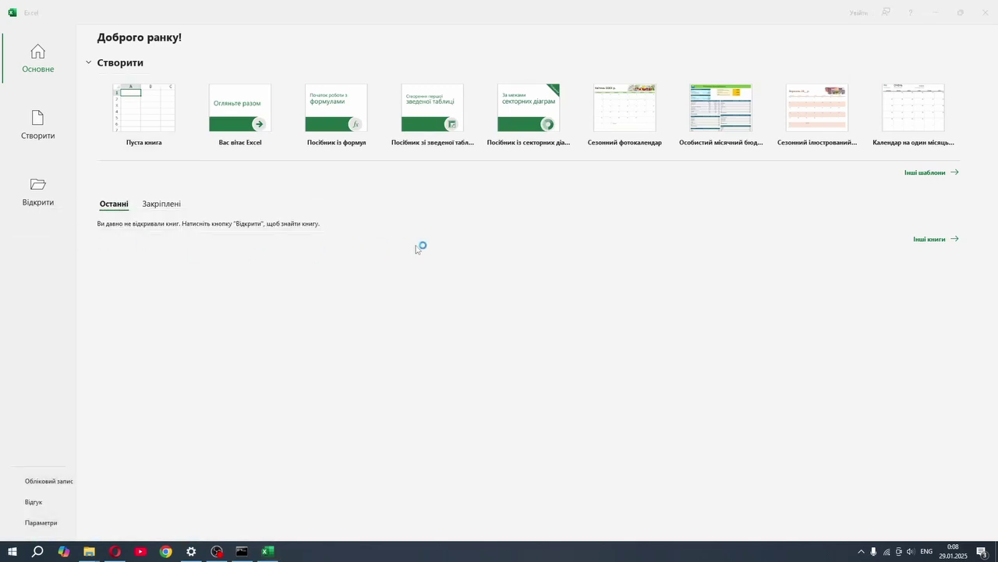